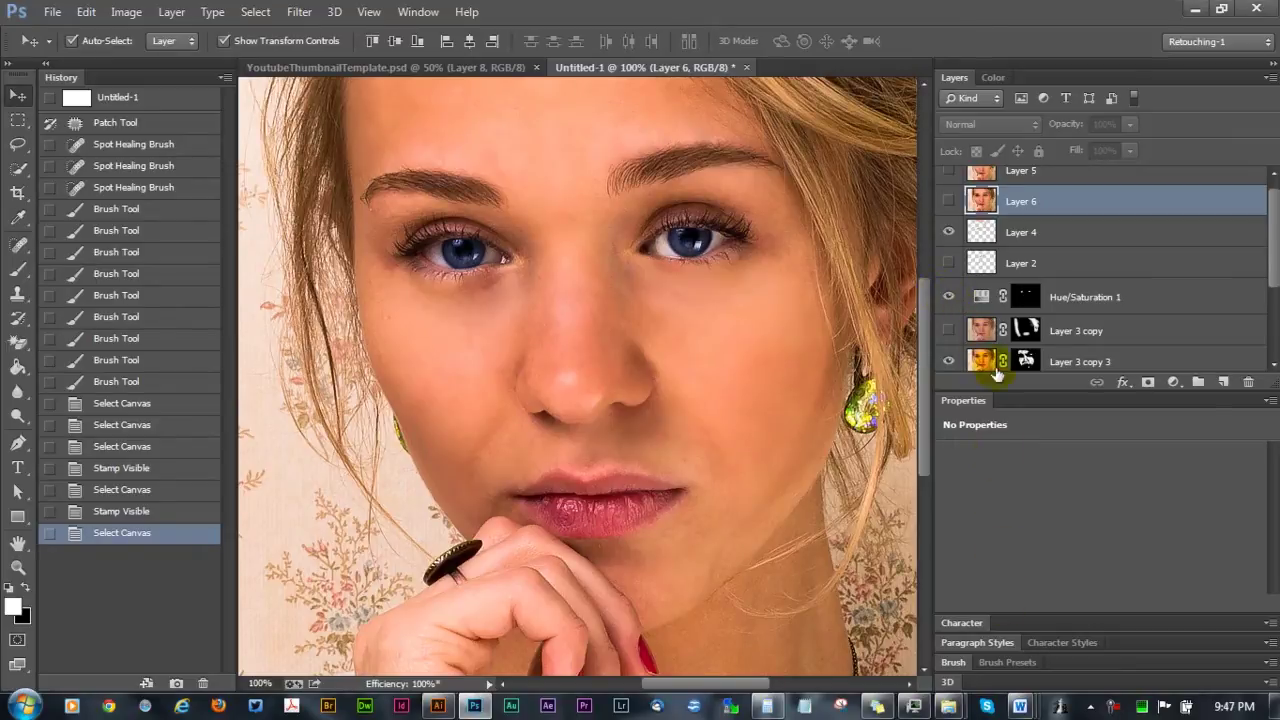
Toggle Hue/Saturation 1 on and off to compare the eyes, leaving it hidden.
click(948, 300)
click(948, 300)
click(948, 300)
click(948, 300)
click(948, 300)
scroll(1051, 271, down, 1)
scroll(1055, 328, down, 1)
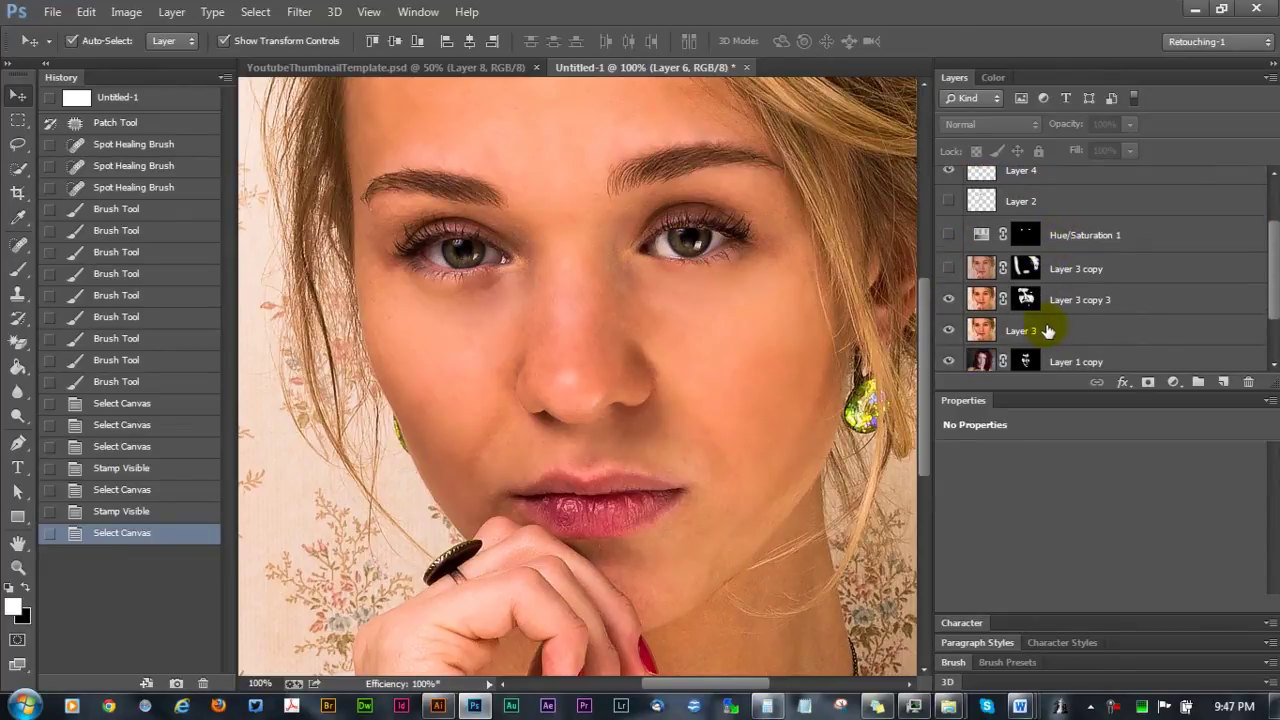
Make Layer 3 the working layer.
click(1043, 331)
drag(1043, 331, 755, 356)
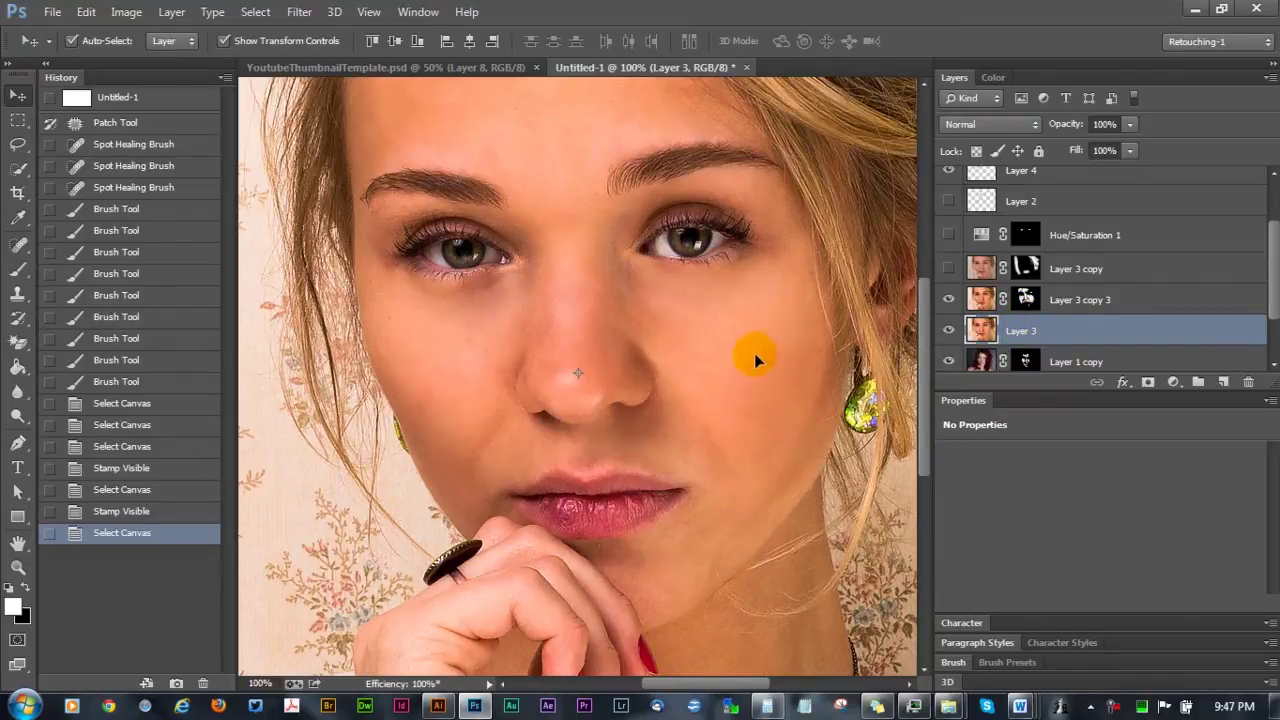
mouse_move(631, 372)
mouse_down()
mouse_move(700, 371)
mouse_move(613, 377)
mouse_up()
drag(321, 525, 16, 652)
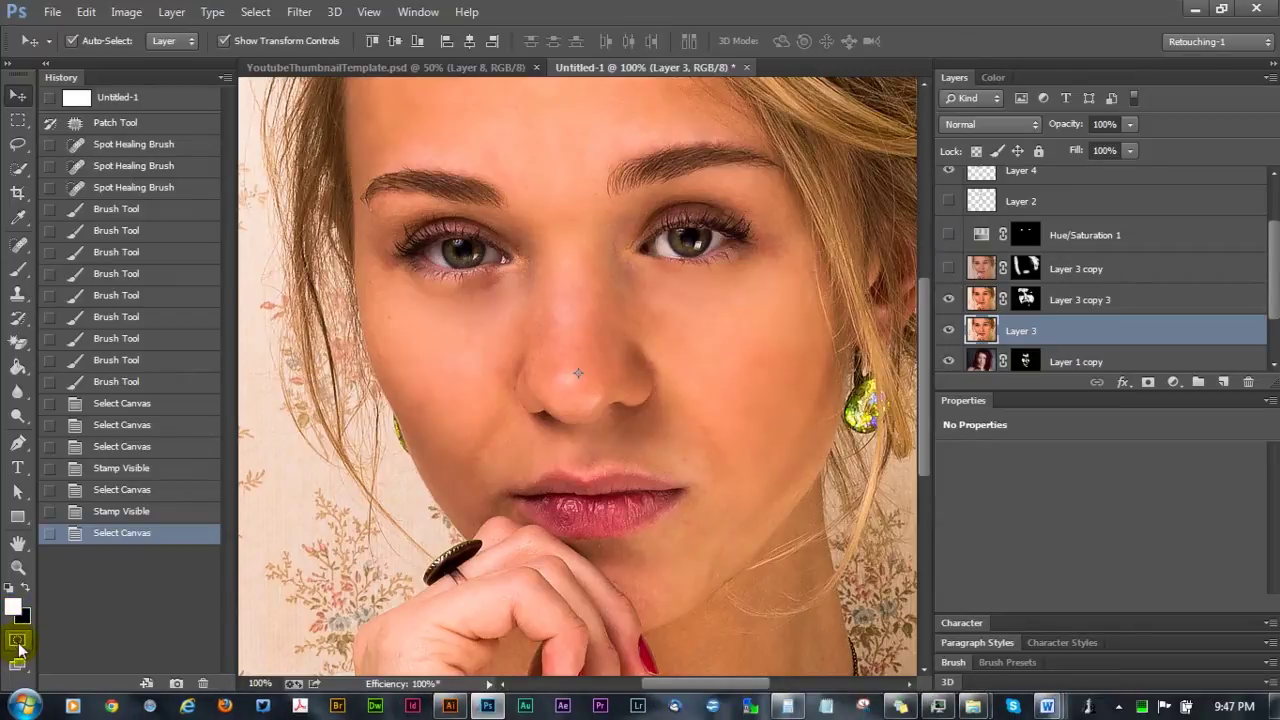
Enter Quick Mask mode and select the Brush tool.
click(17, 641)
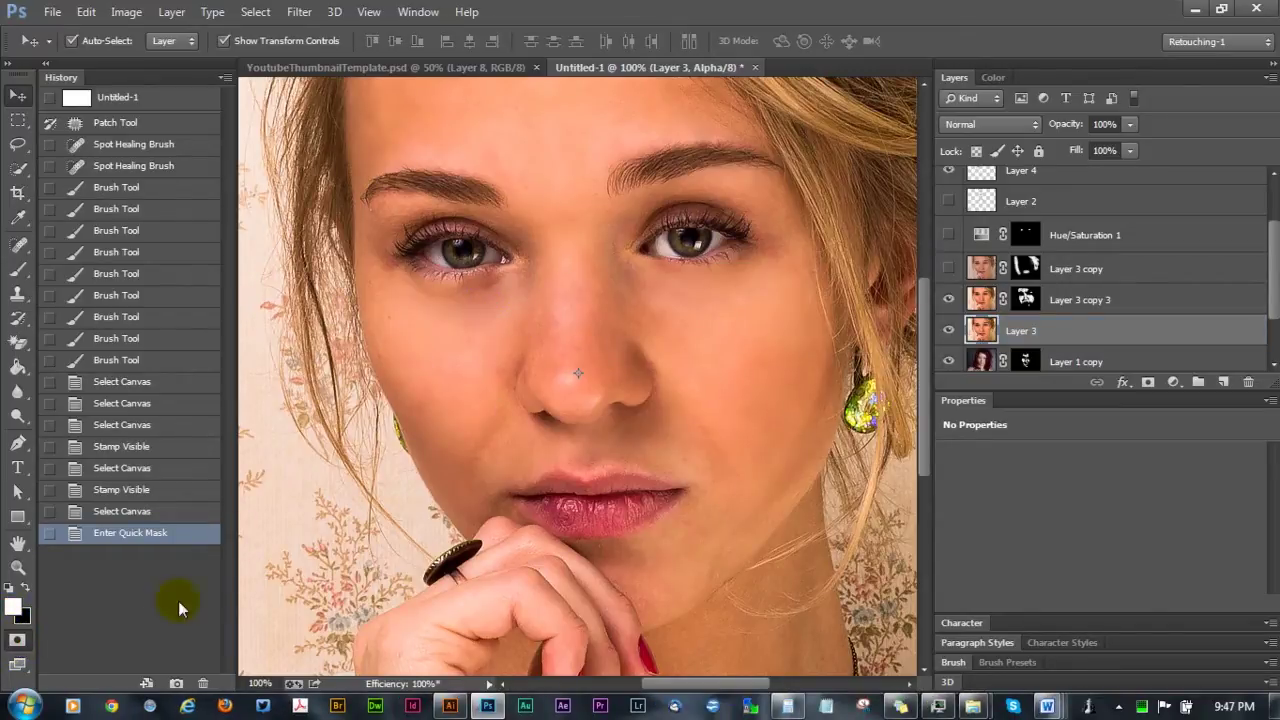
key(q)
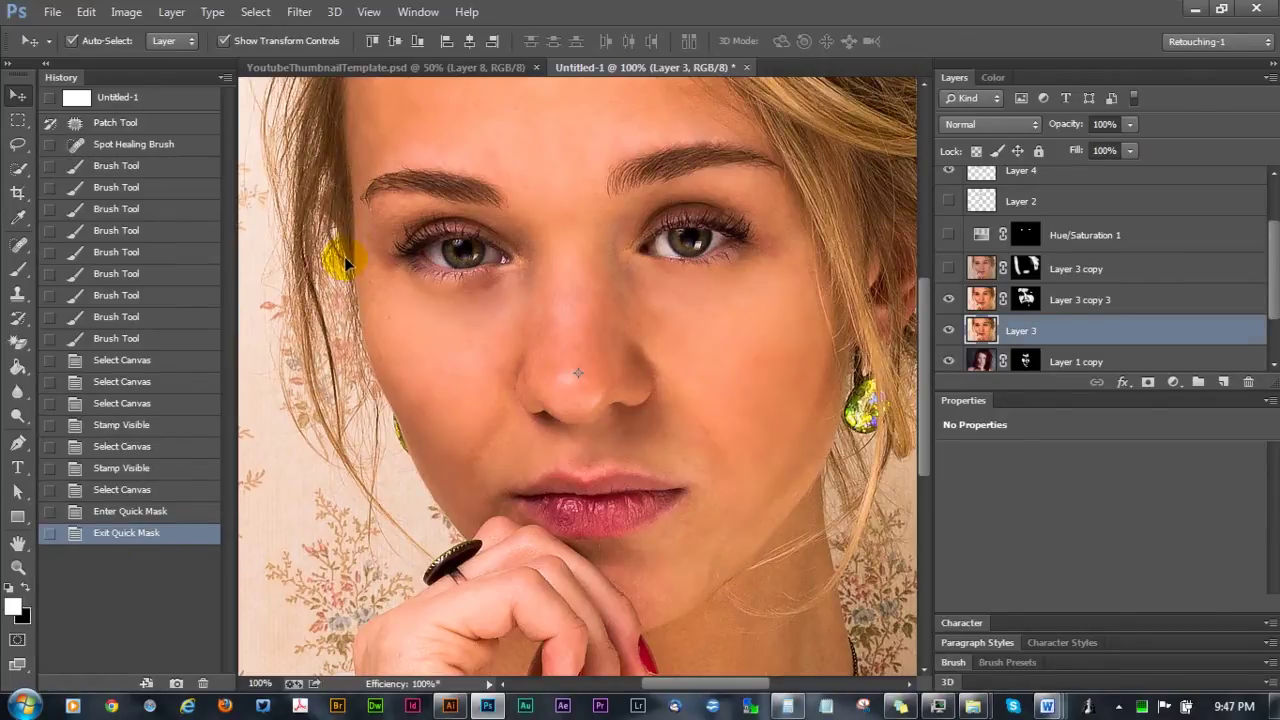
key(q)
key(b)
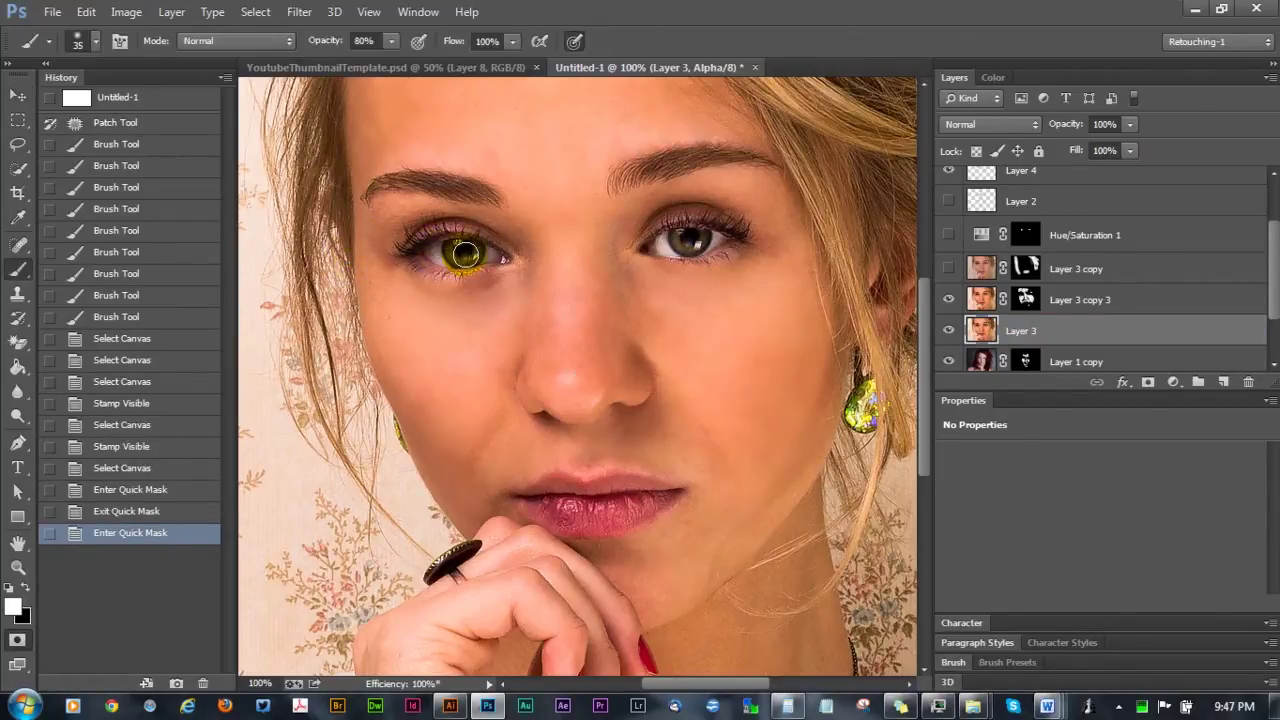
mouse_move(465, 255)
mouse_down()
mouse_move(455, 262)
mouse_move(465, 255)
mouse_up()
Zoom to 200%, set the brush to 100% opacity and size 20, and dab the left iris.
key(ctrl+plus)
scroll(349, 291, up, 2)
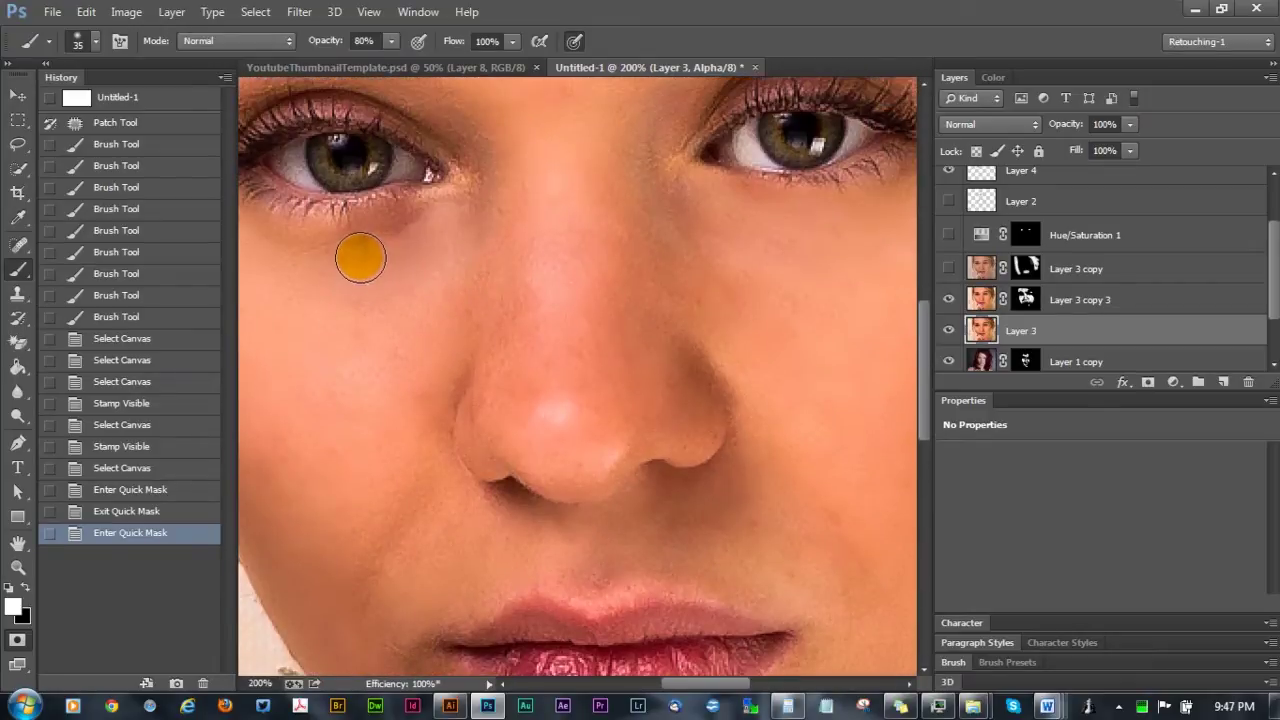
scroll(360, 258, up, 2)
key(0)
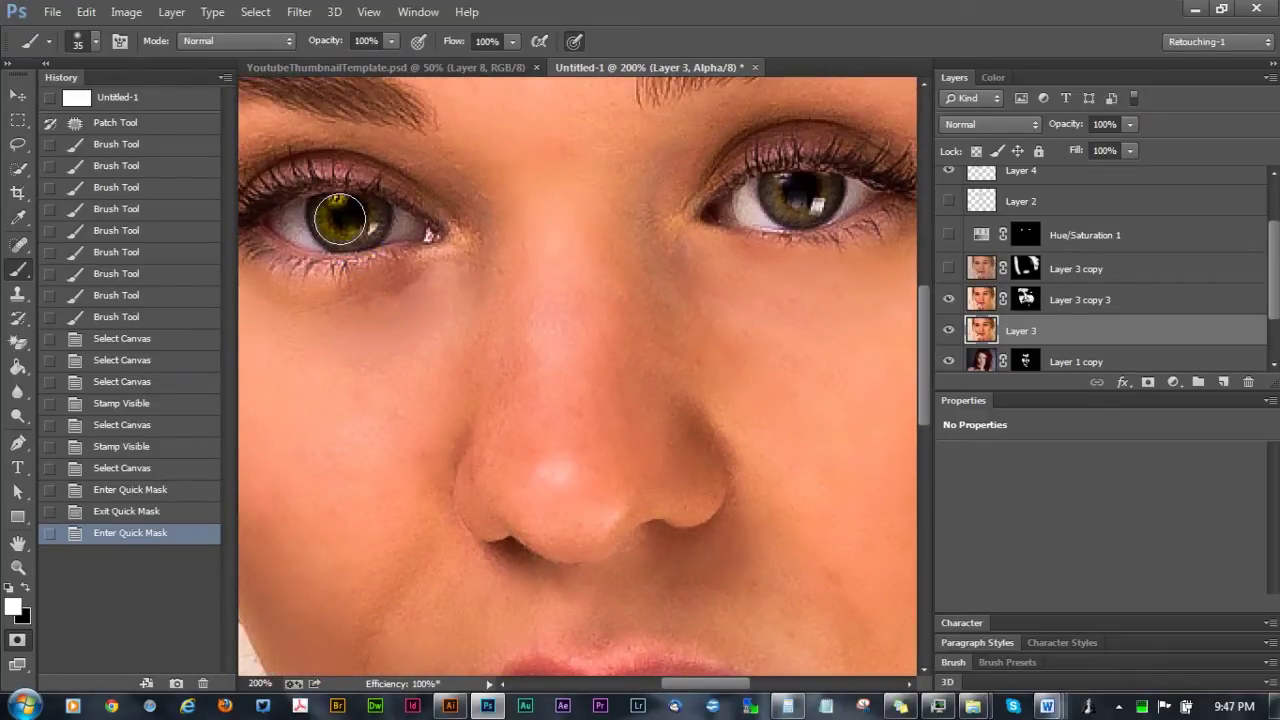
key(bracketleft)
key(bracketleft)
key(bracketleft)
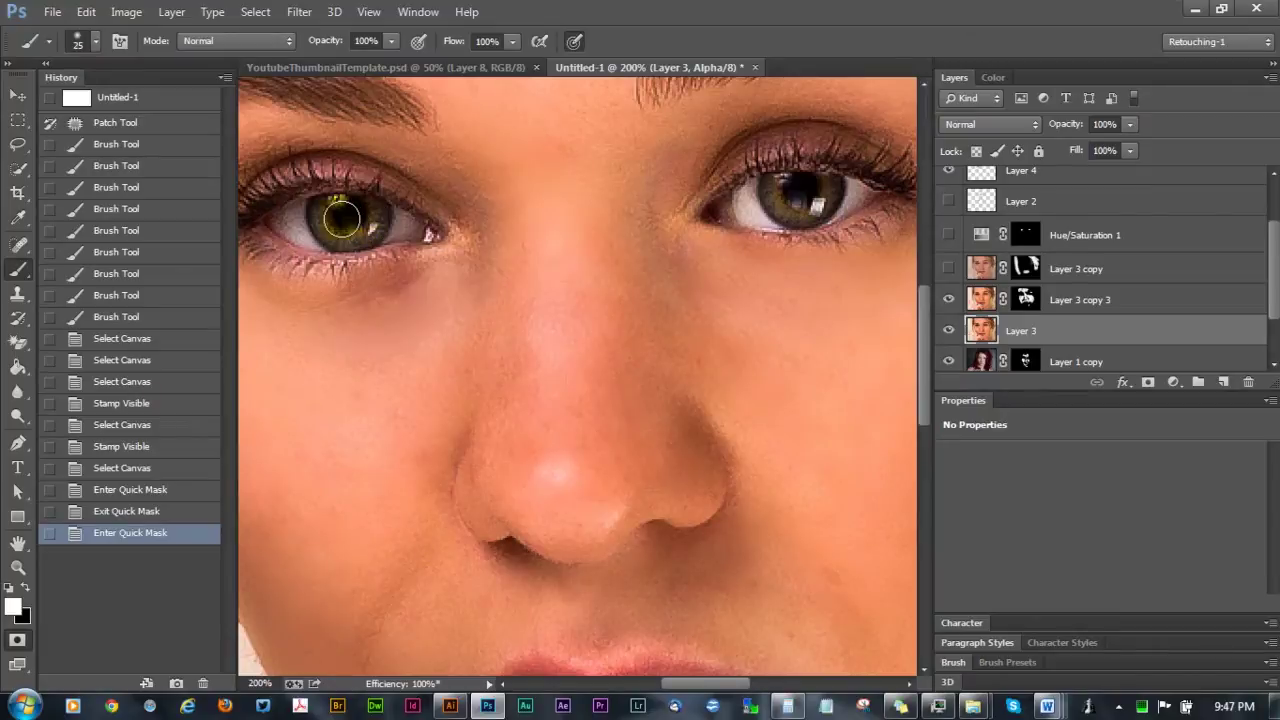
click(350, 210)
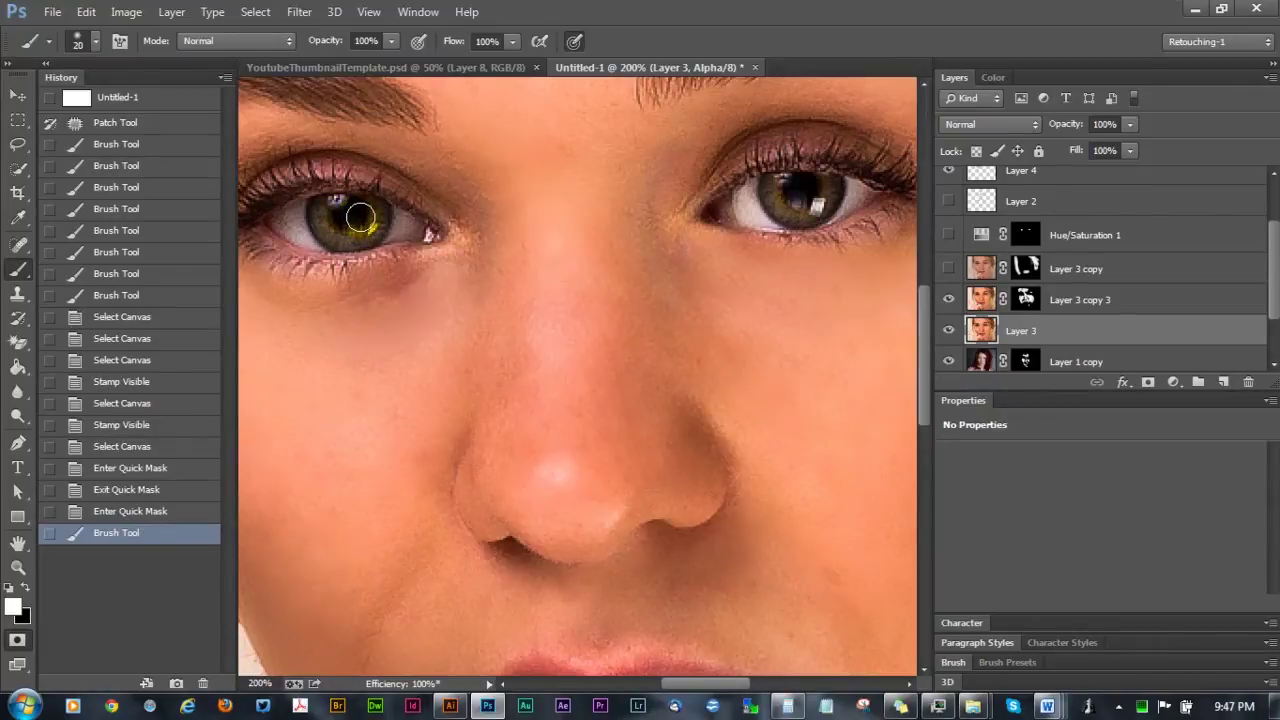
Set black as the painting colour and begin masking the left iris.
key(x)
key(c)
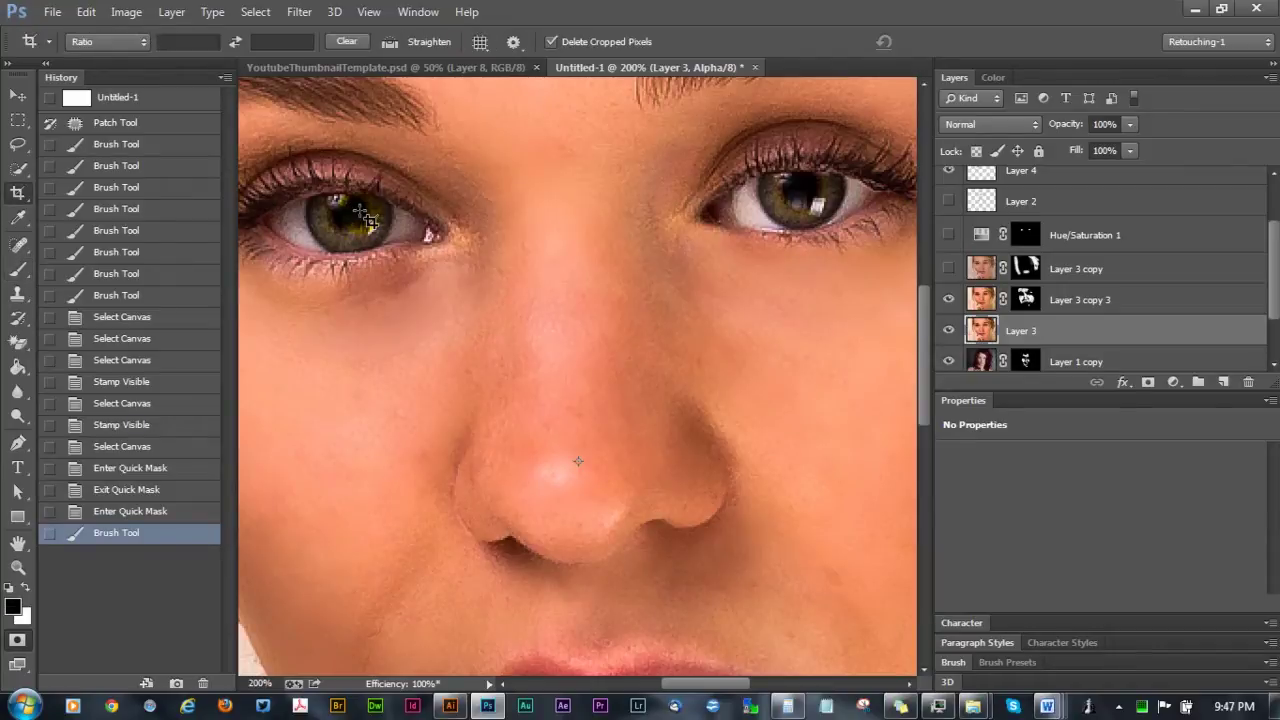
key(b)
click(358, 208)
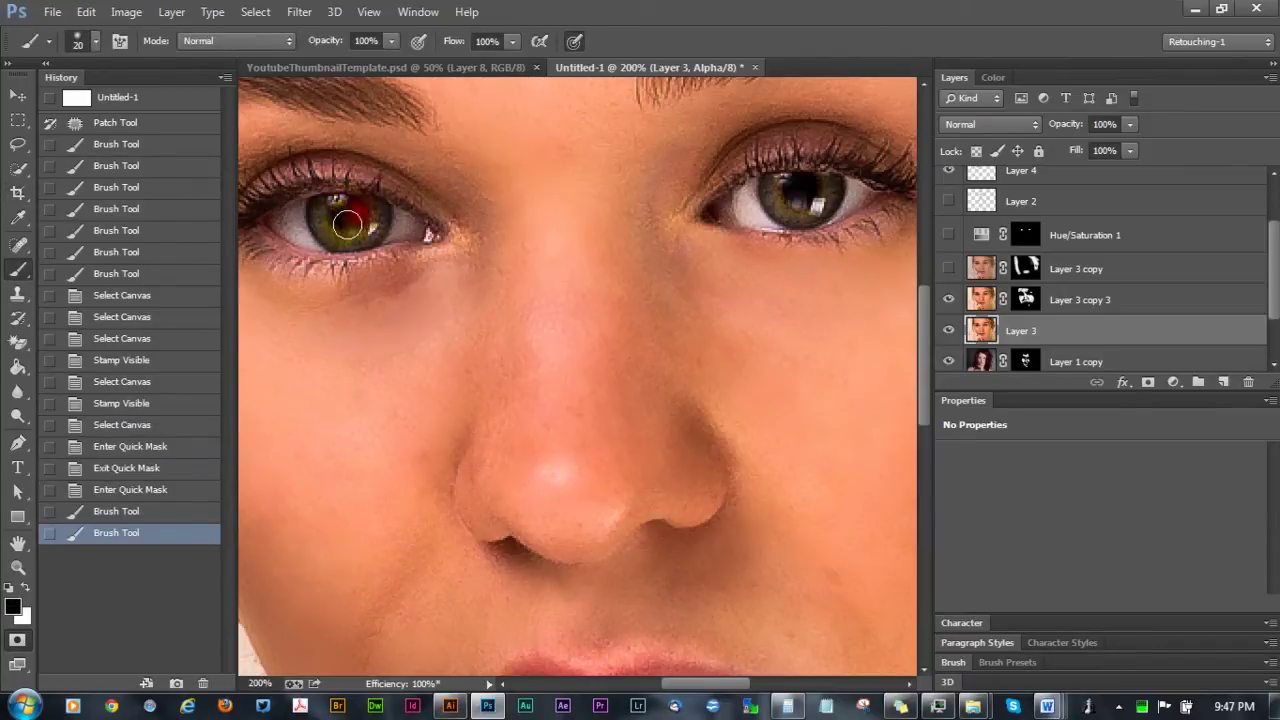
click(335, 213)
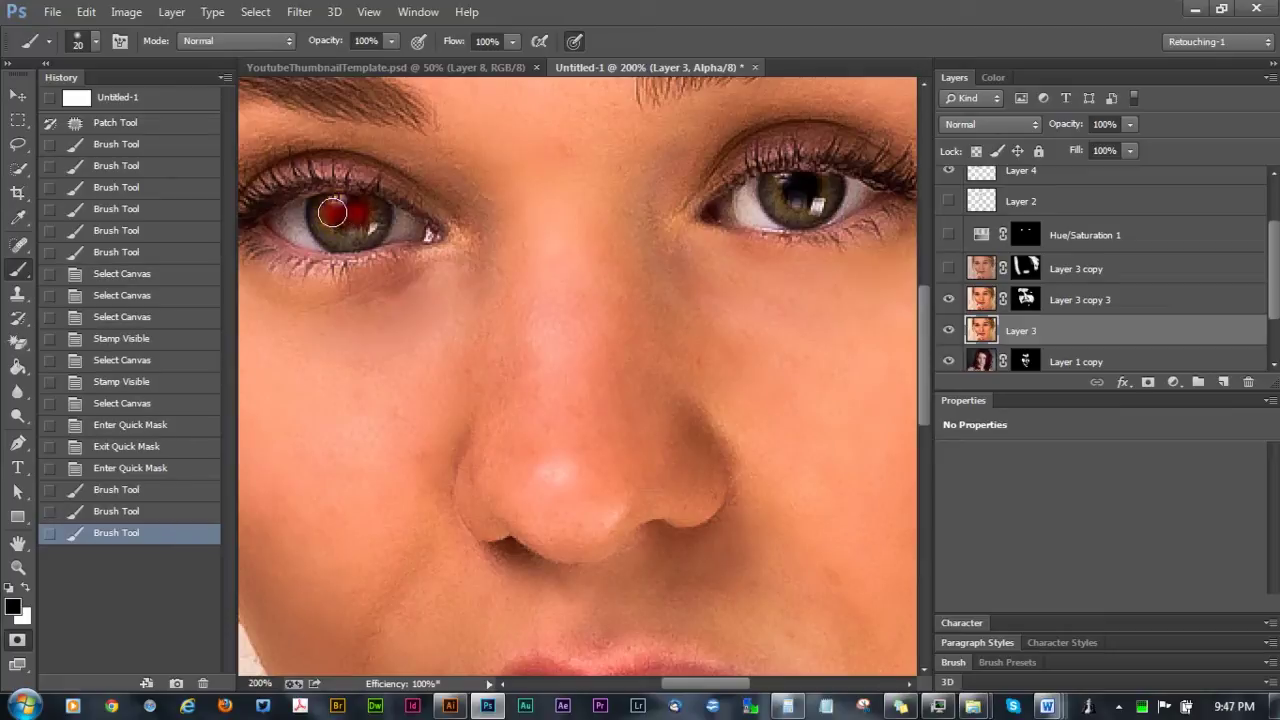
click(333, 212)
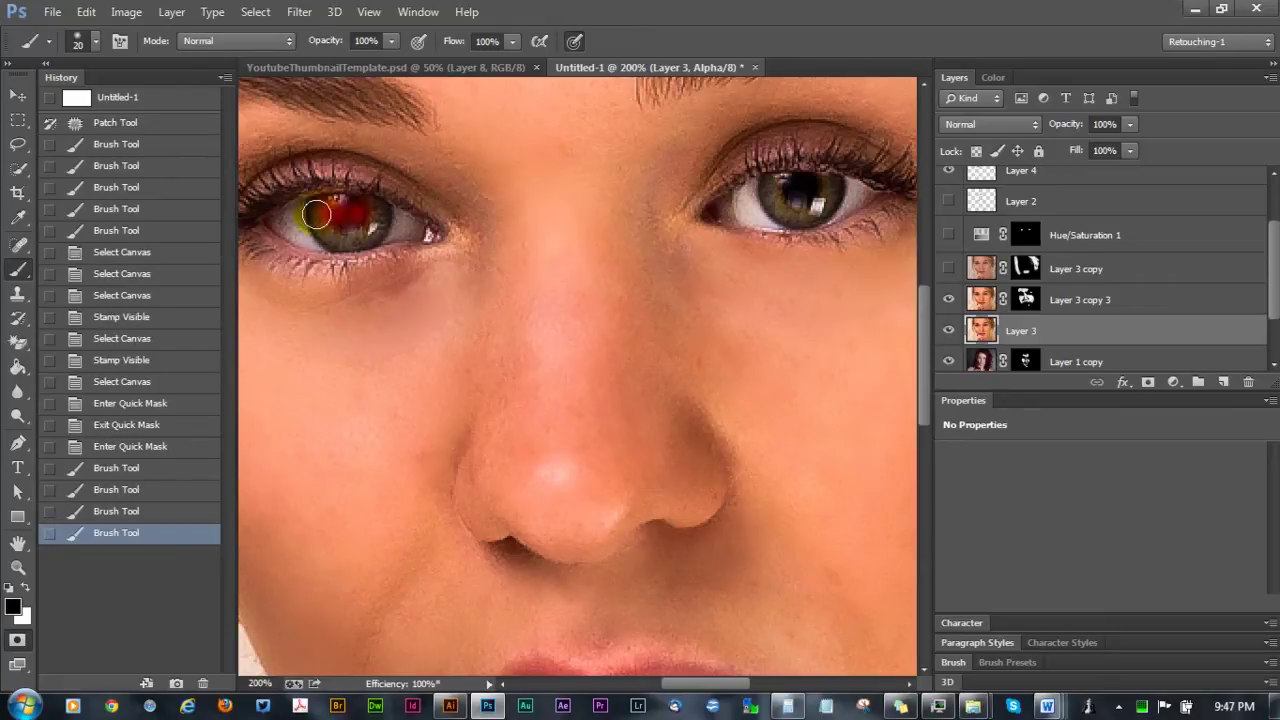
click(317, 213)
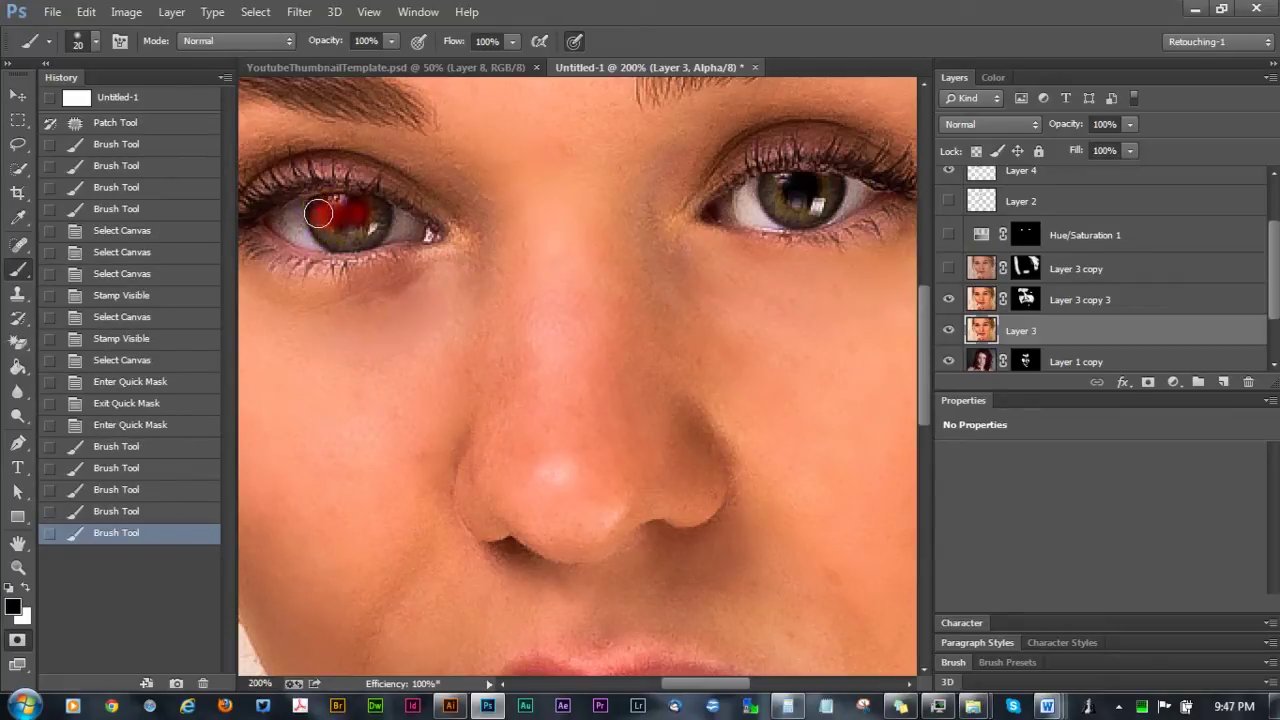
click(317, 215)
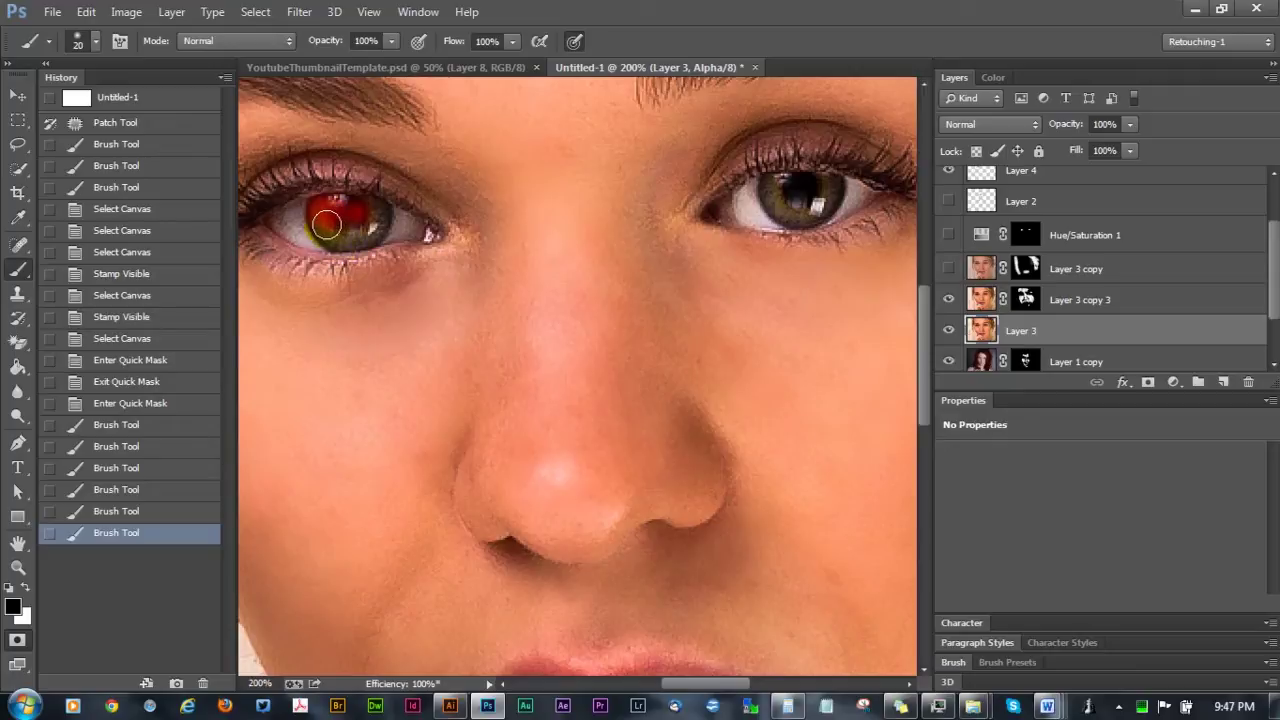
click(325, 227)
click(330, 218)
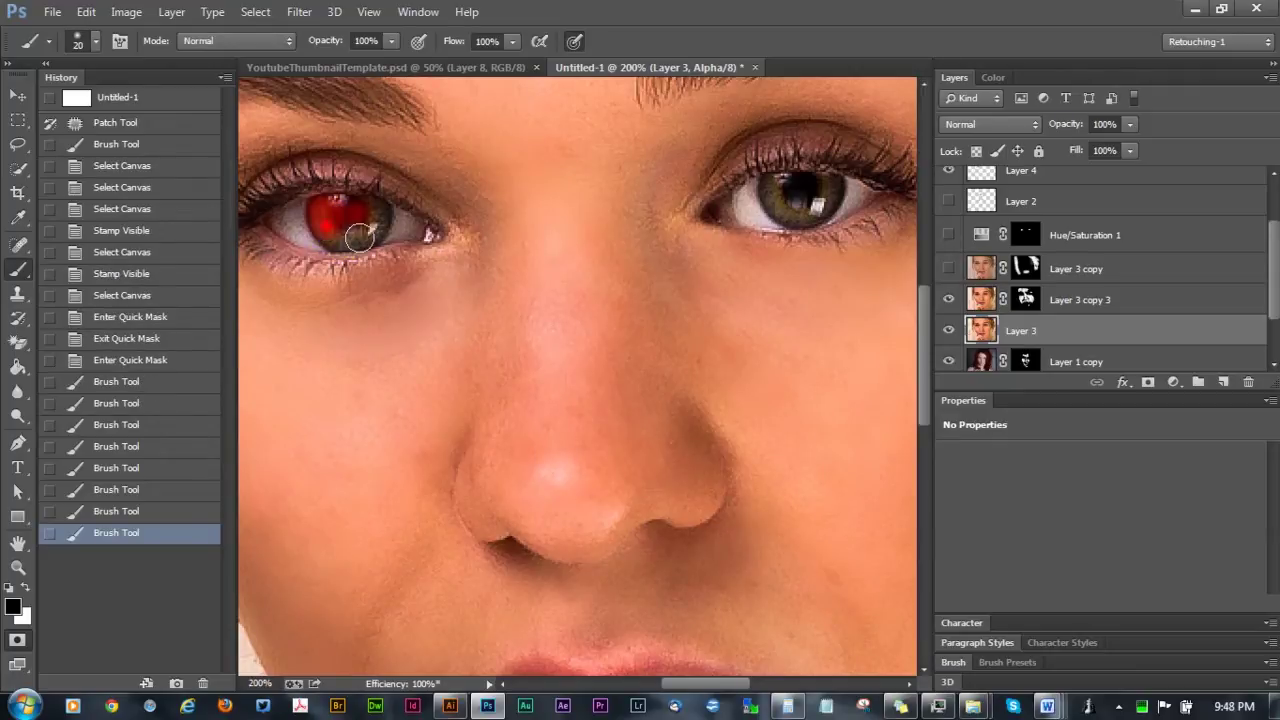
click(338, 208)
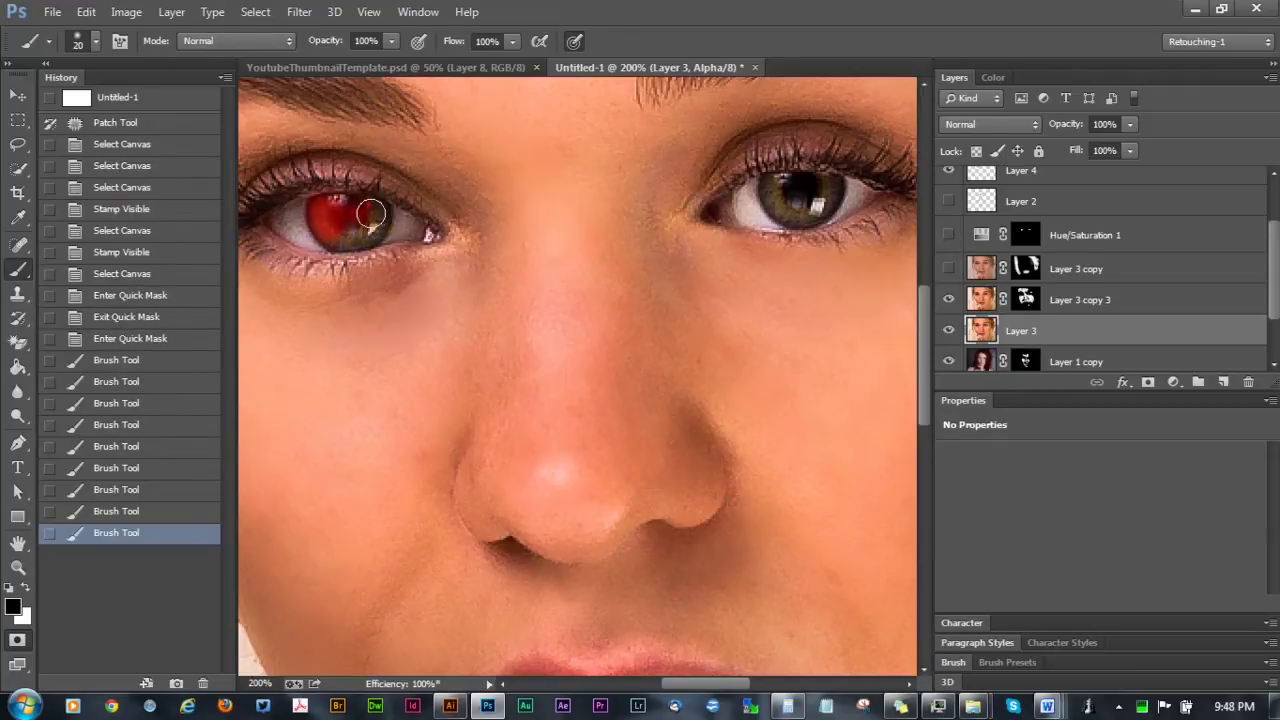
click(370, 213)
Fill the remaining gaps in the left iris, mask the right iris, and touch up edges.
click(340, 211)
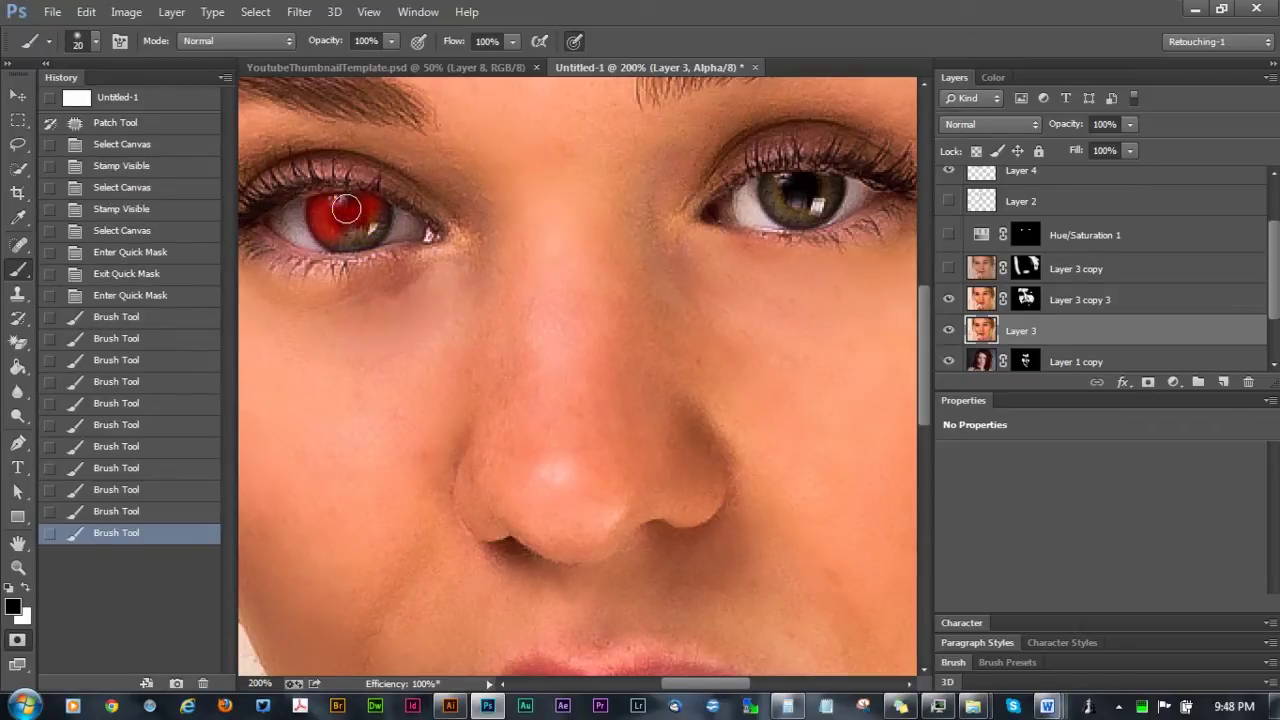
click(338, 206)
click(350, 212)
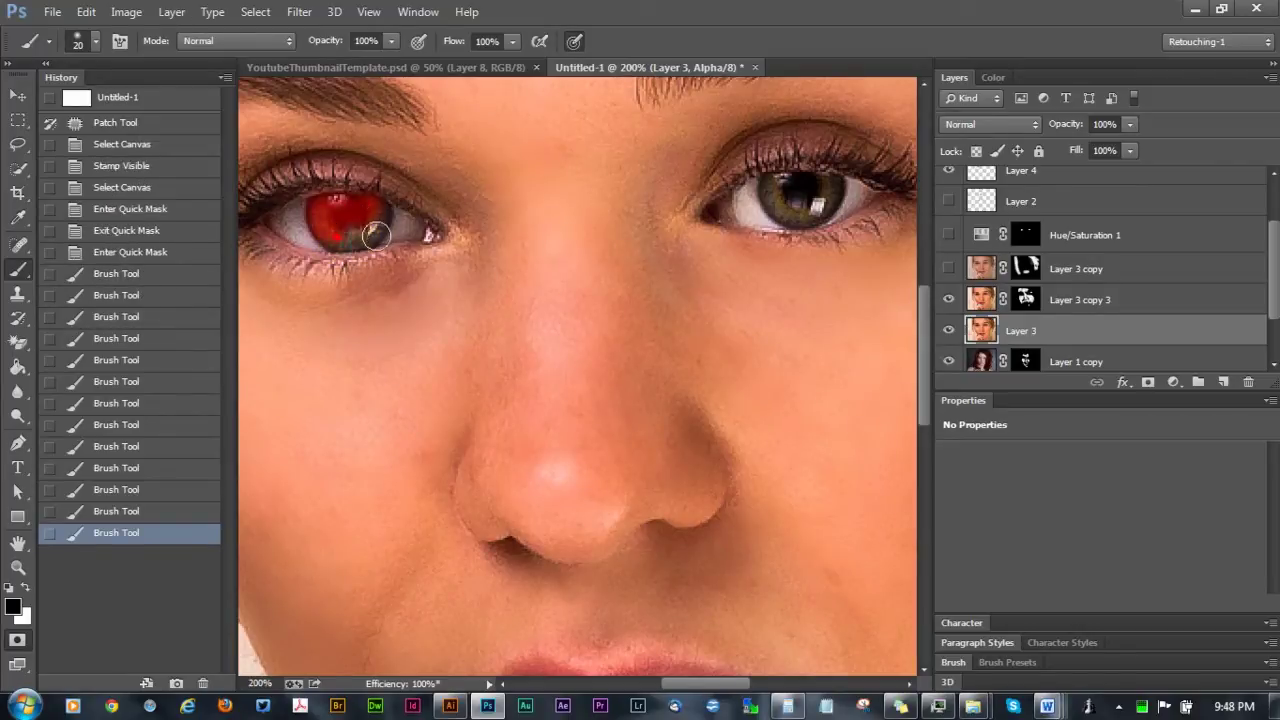
click(386, 220)
click(345, 244)
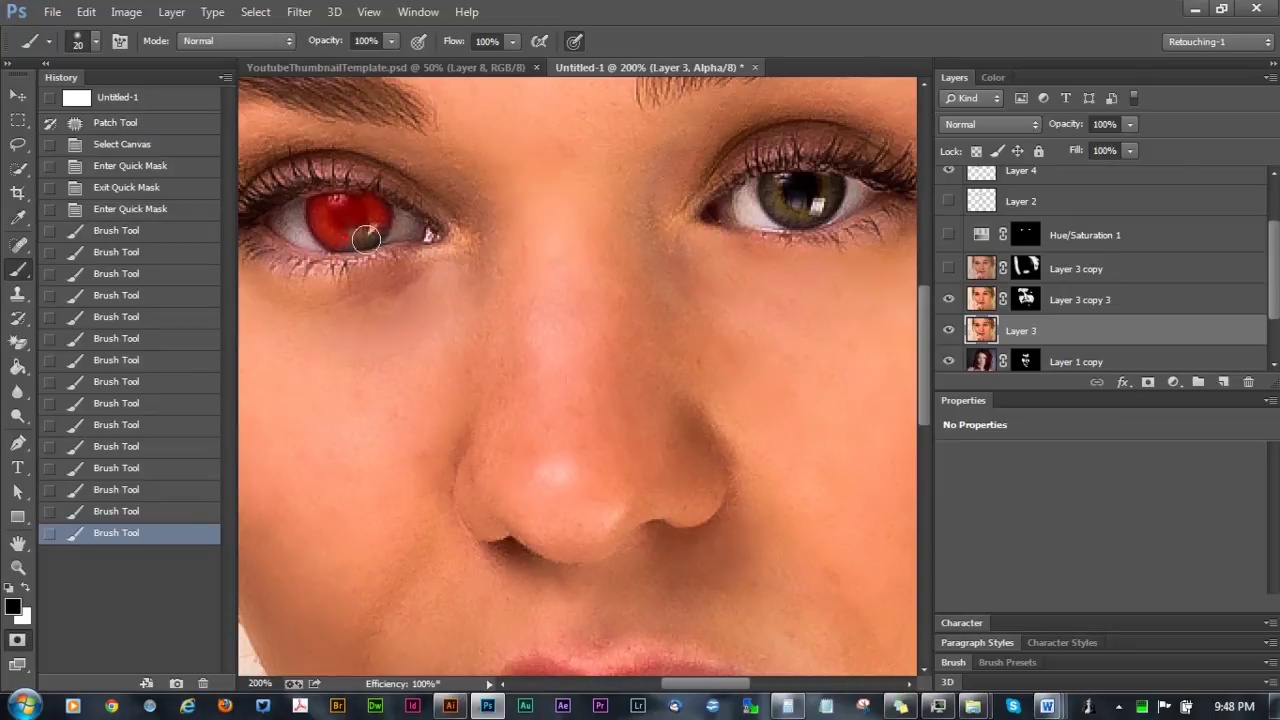
click(372, 220)
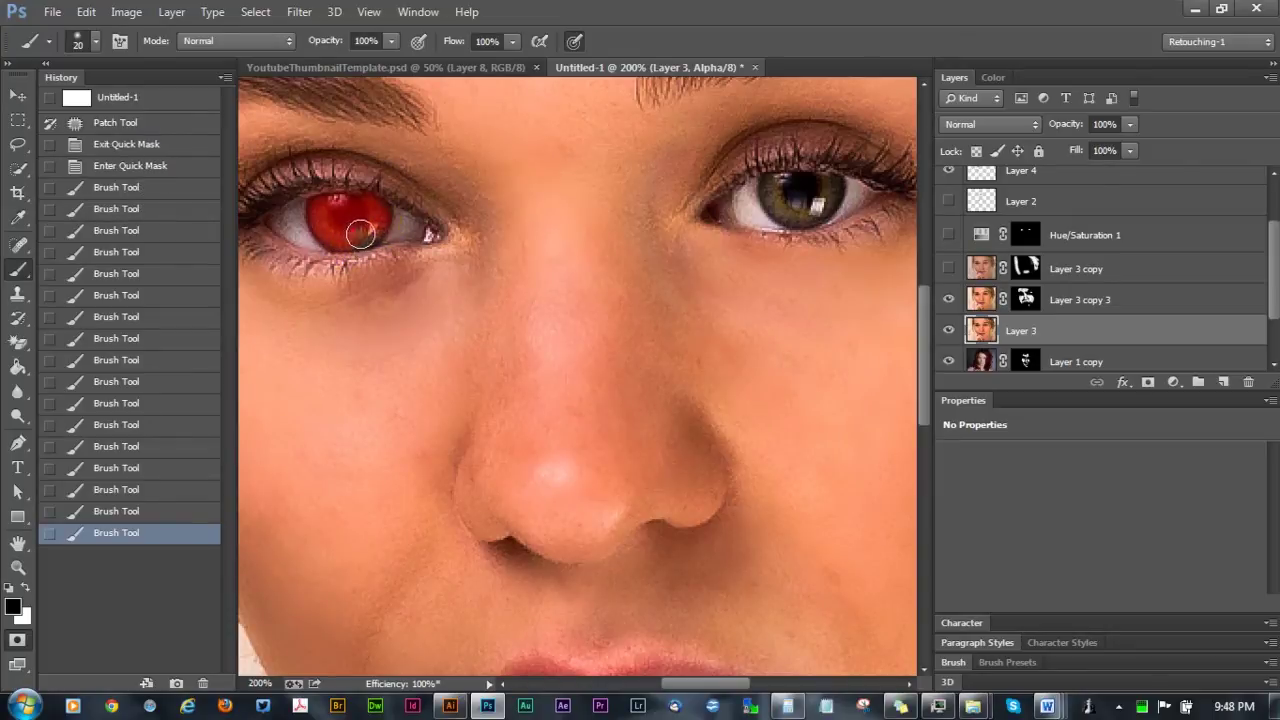
click(362, 220)
click(368, 220)
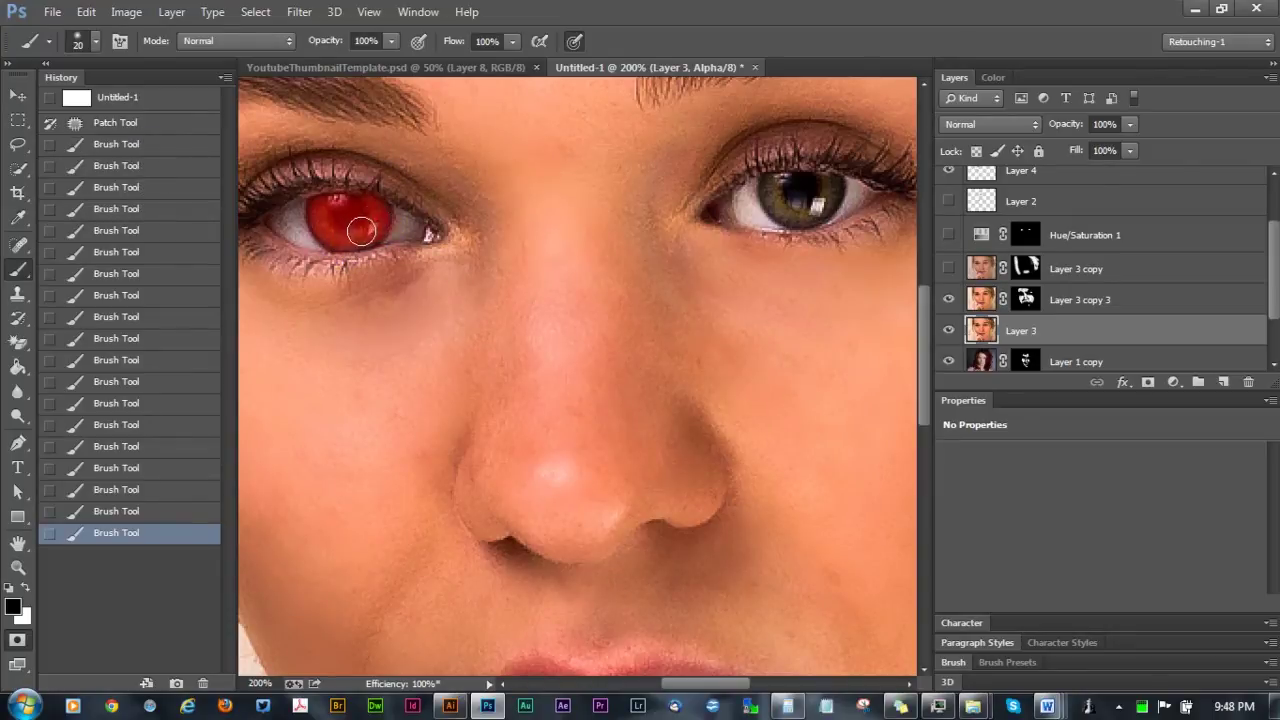
click(338, 210)
mouse_move(358, 238)
mouse_down()
mouse_move(350, 226)
mouse_move(370, 214)
mouse_move(332, 214)
mouse_up()
mouse_move(786, 194)
mouse_down()
mouse_move(817, 222)
mouse_move(813, 201)
mouse_move(784, 189)
mouse_move(792, 213)
mouse_move(822, 211)
mouse_move(827, 192)
mouse_move(816, 216)
mouse_move(784, 204)
mouse_move(820, 211)
mouse_move(821, 198)
mouse_move(784, 194)
mouse_move(796, 222)
mouse_move(812, 221)
mouse_move(818, 192)
mouse_move(789, 184)
mouse_move(775, 203)
mouse_move(790, 220)
mouse_move(811, 207)
mouse_move(799, 186)
mouse_move(825, 189)
mouse_move(792, 186)
mouse_move(778, 201)
mouse_move(811, 220)
mouse_move(831, 197)
mouse_move(799, 210)
mouse_move(824, 191)
mouse_move(811, 213)
mouse_move(793, 206)
mouse_move(818, 193)
mouse_move(802, 211)
mouse_move(828, 205)
mouse_move(833, 188)
mouse_move(814, 211)
mouse_move(773, 186)
mouse_move(803, 208)
mouse_up()
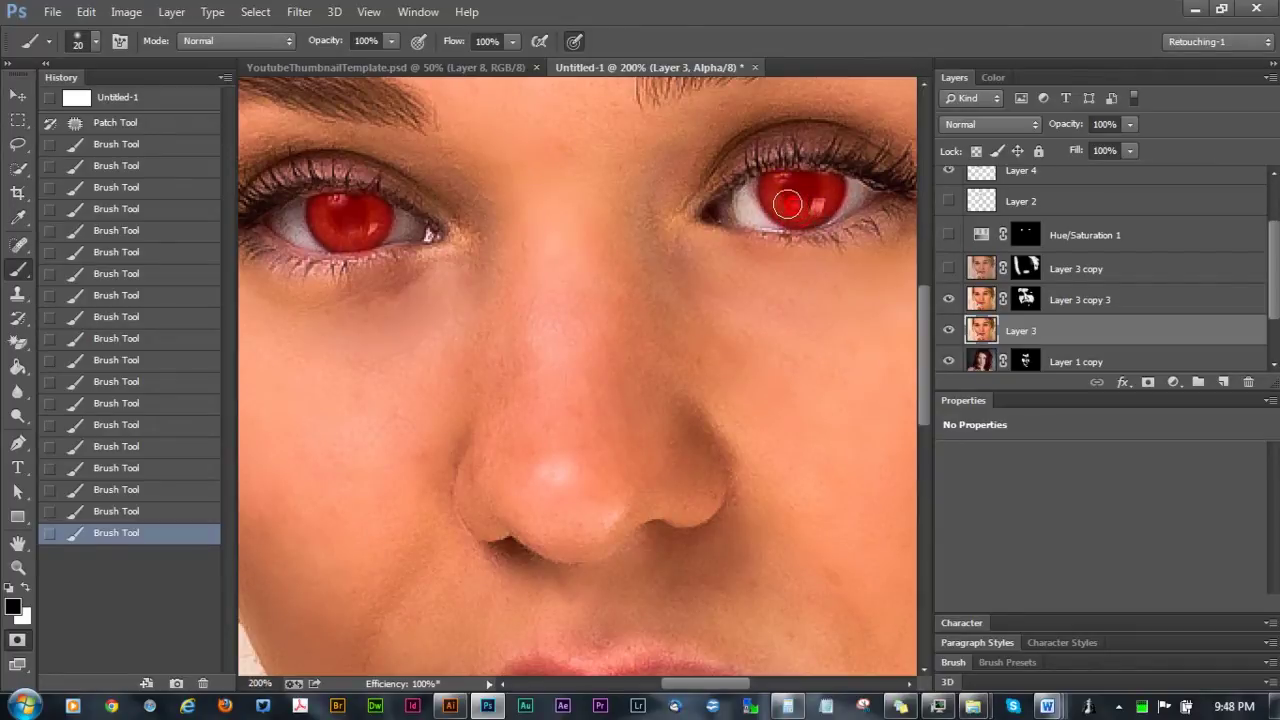
mouse_move(363, 220)
mouse_down()
mouse_move(330, 233)
mouse_move(326, 219)
mouse_move(359, 219)
mouse_up()
Exit Quick Mask, save the iris selection with Ctrl+Alt+S, and invert it.
key(q)
drag(818, 207, 812, 193)
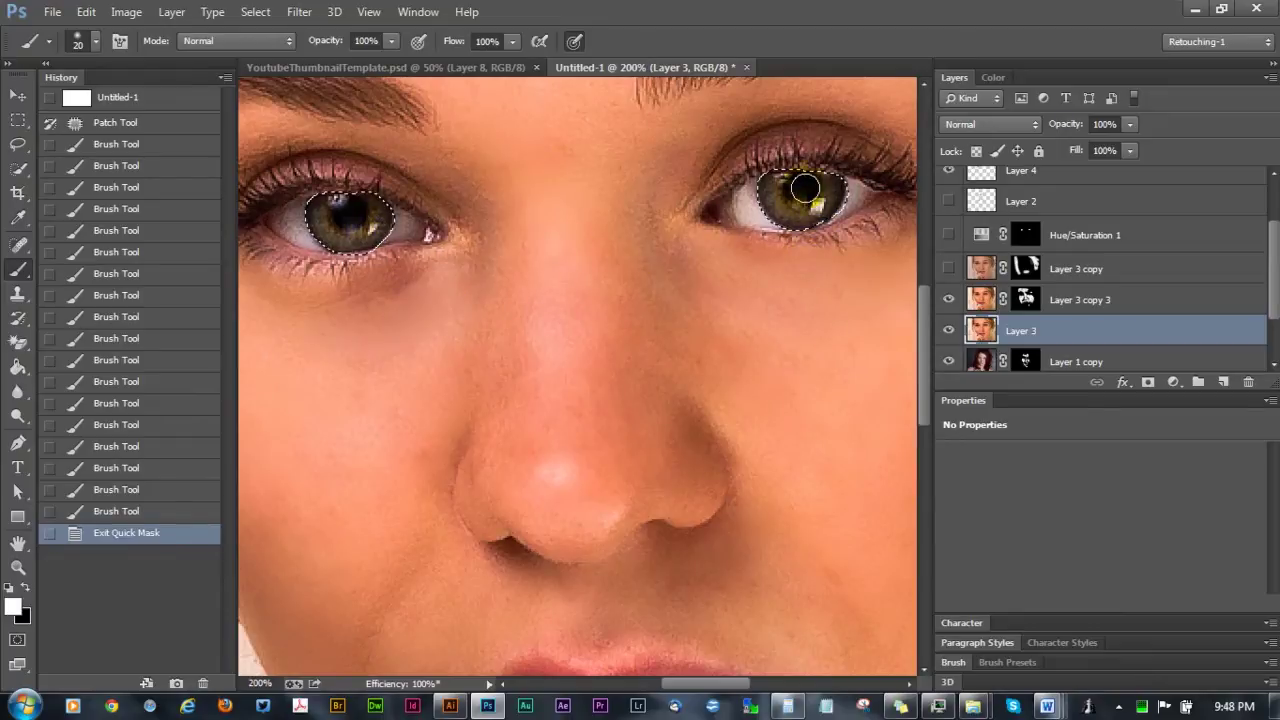
key(ctrl+alt+s)
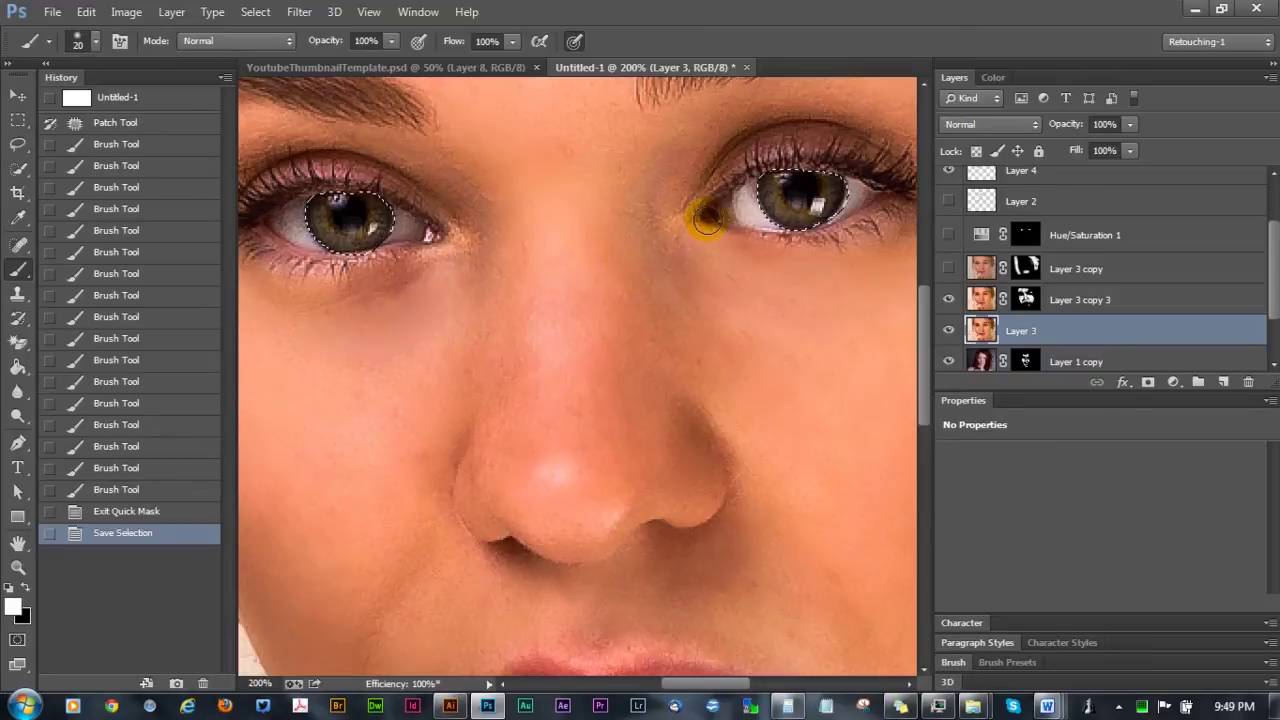
mouse_move(689, 206)
mouse_down()
mouse_move(778, 211)
mouse_move(658, 205)
mouse_move(800, 208)
mouse_up()
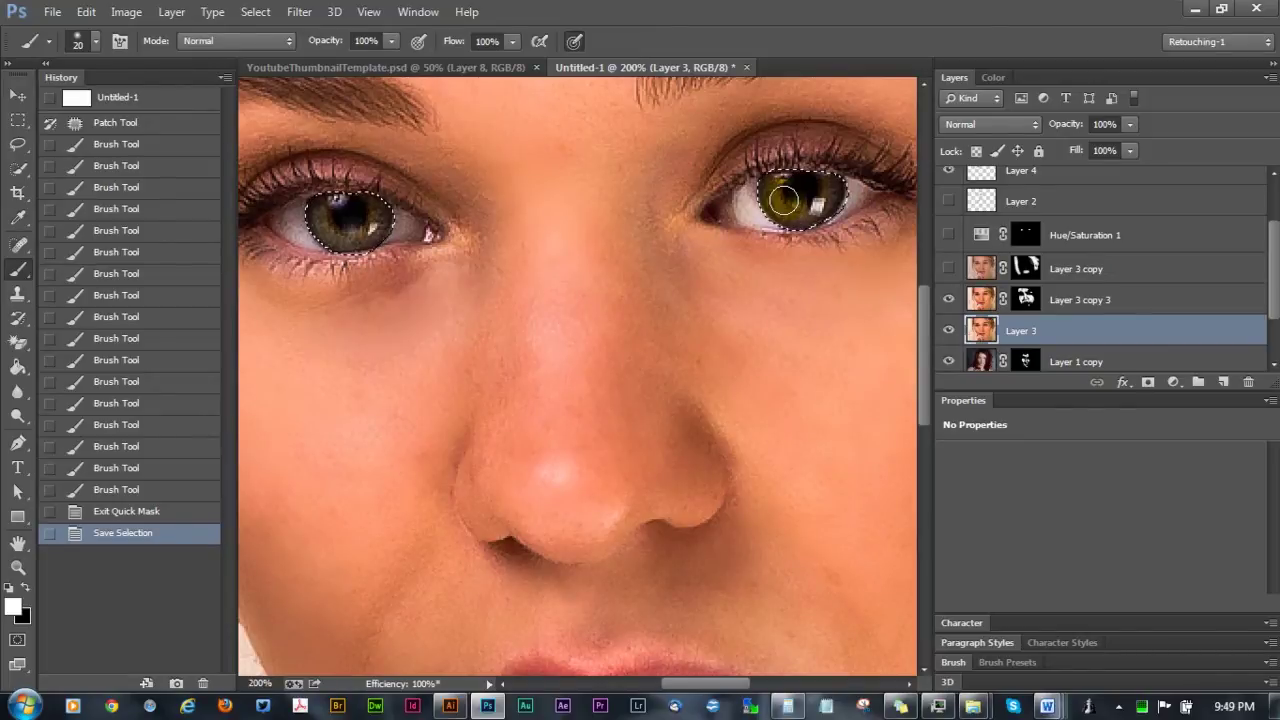
key(ctrl+shift+i)
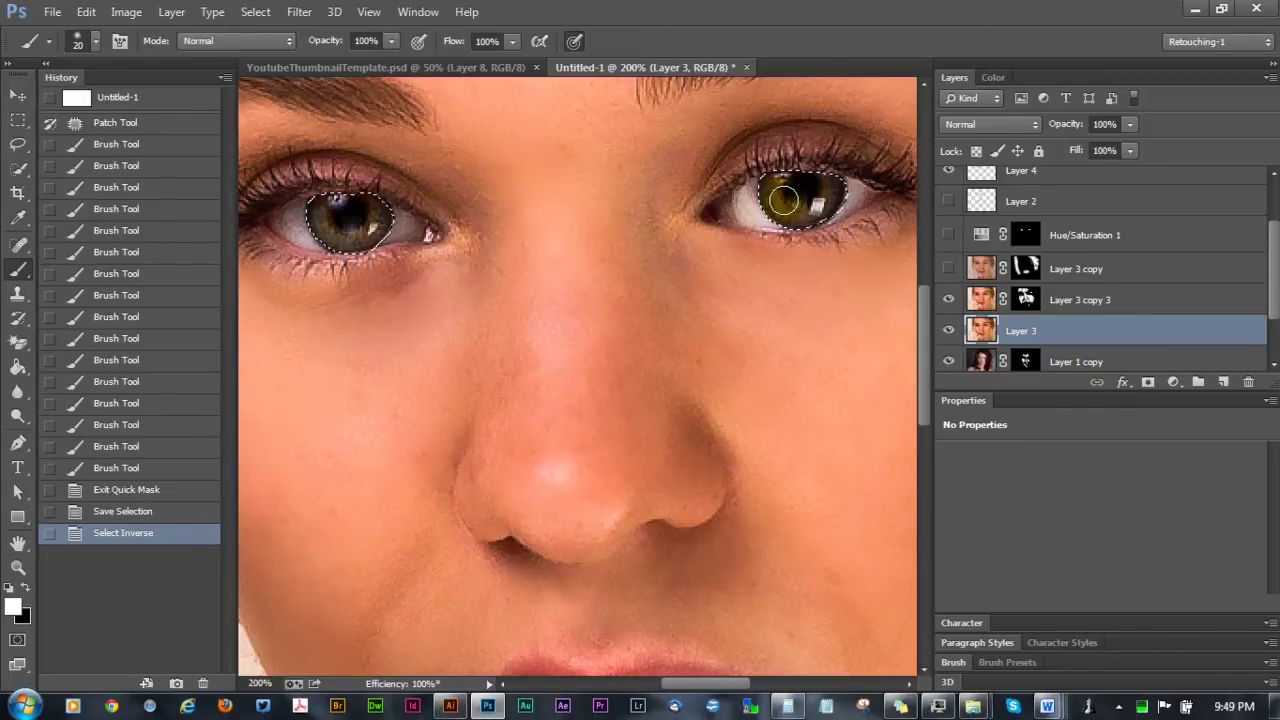
Add a Hue/Saturation adjustment on the irises, colorized blue at Hue 222, Saturation 24.
click(1173, 383)
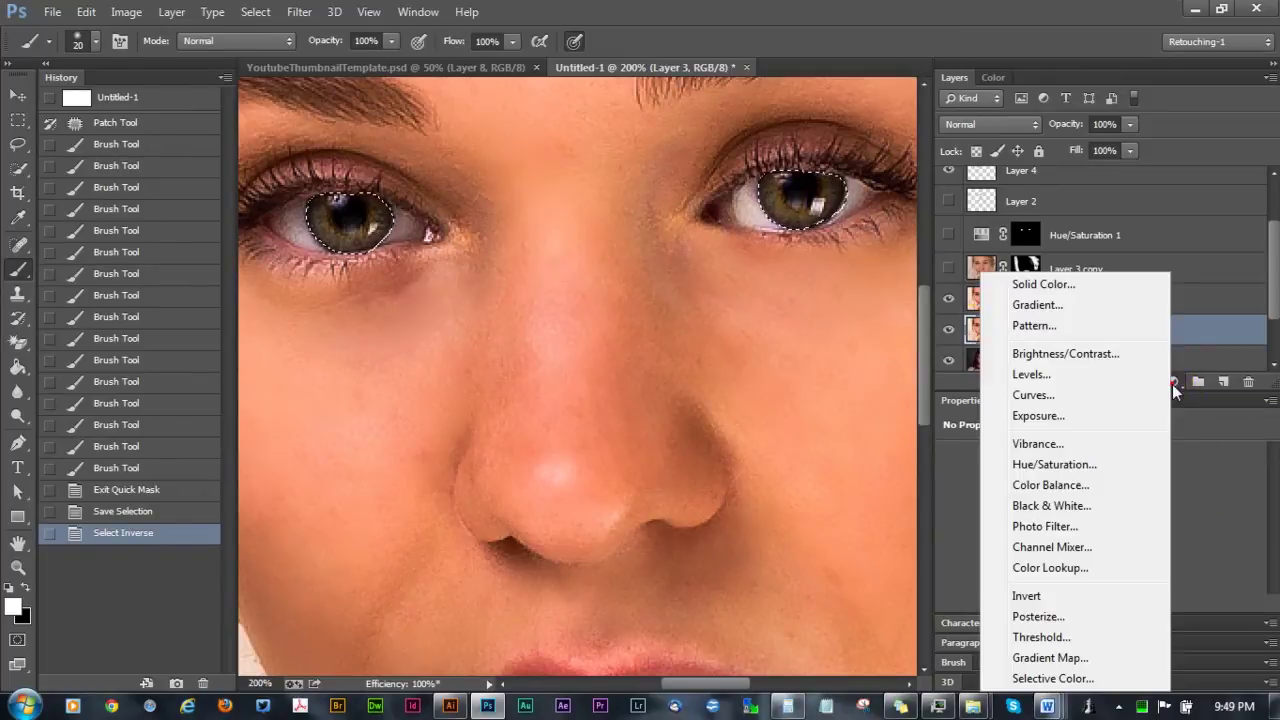
click(1068, 464)
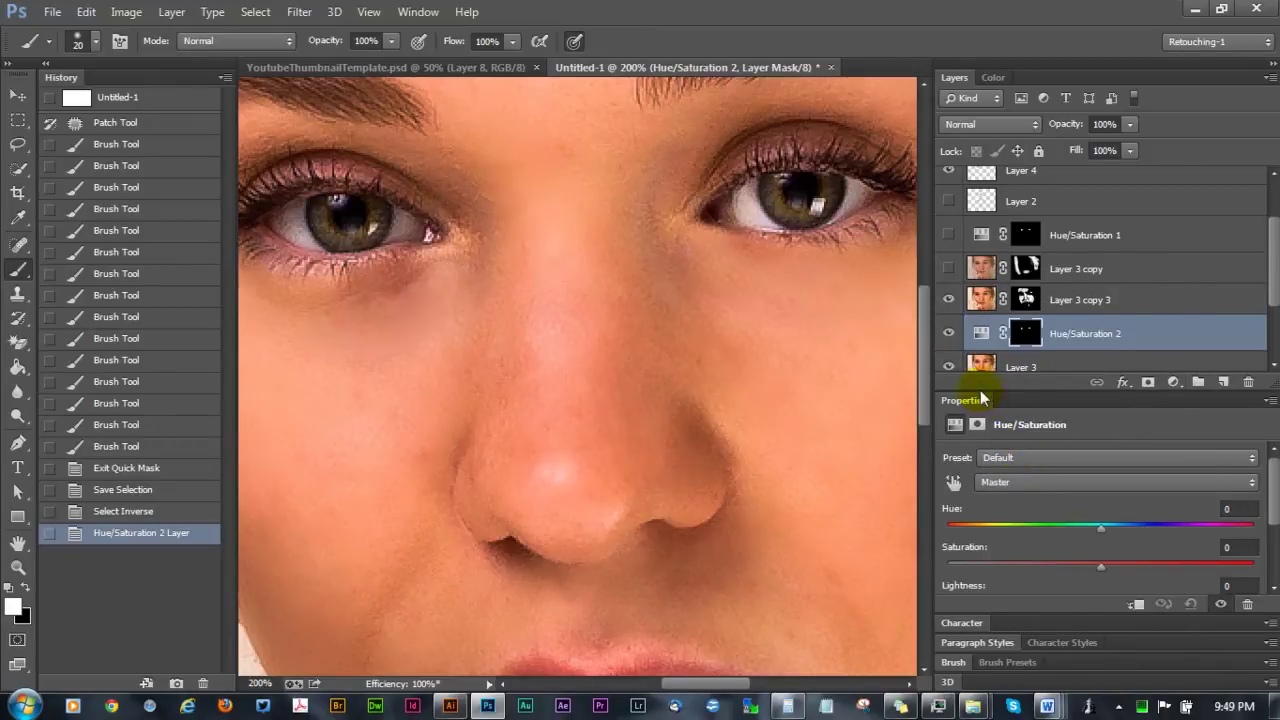
click(1130, 528)
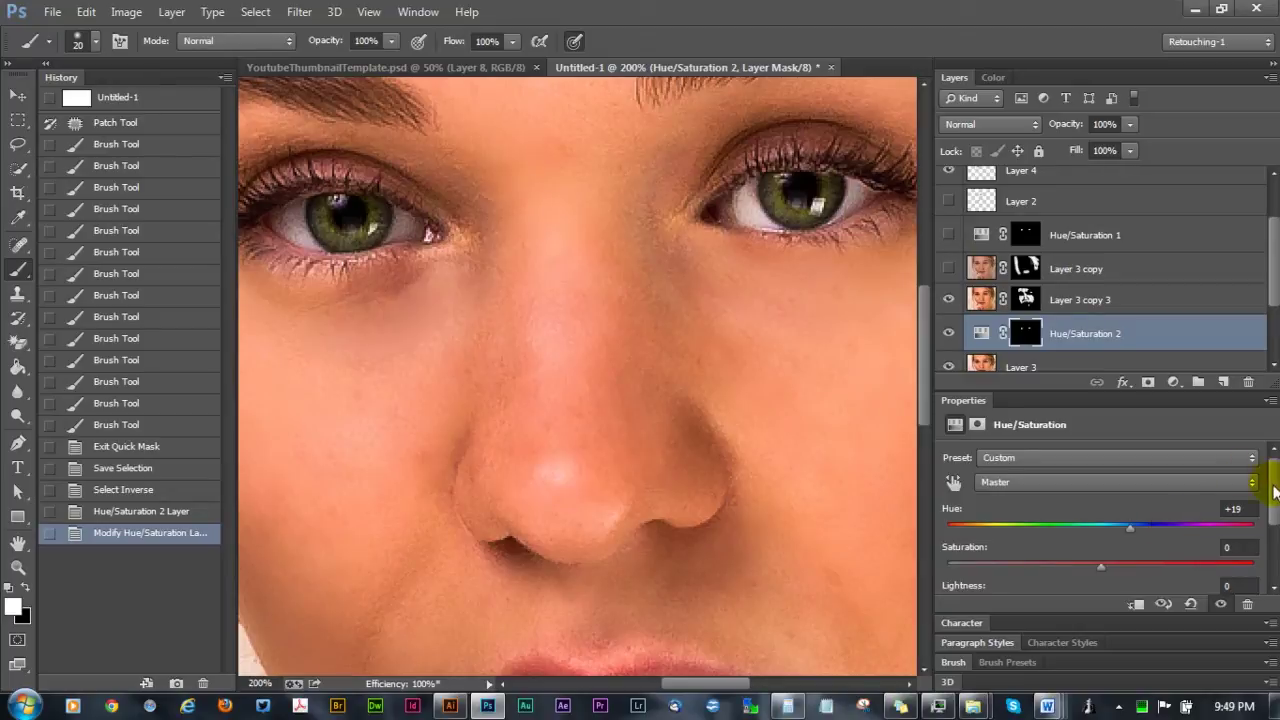
drag(1272, 468, 1276, 540)
click(1031, 523)
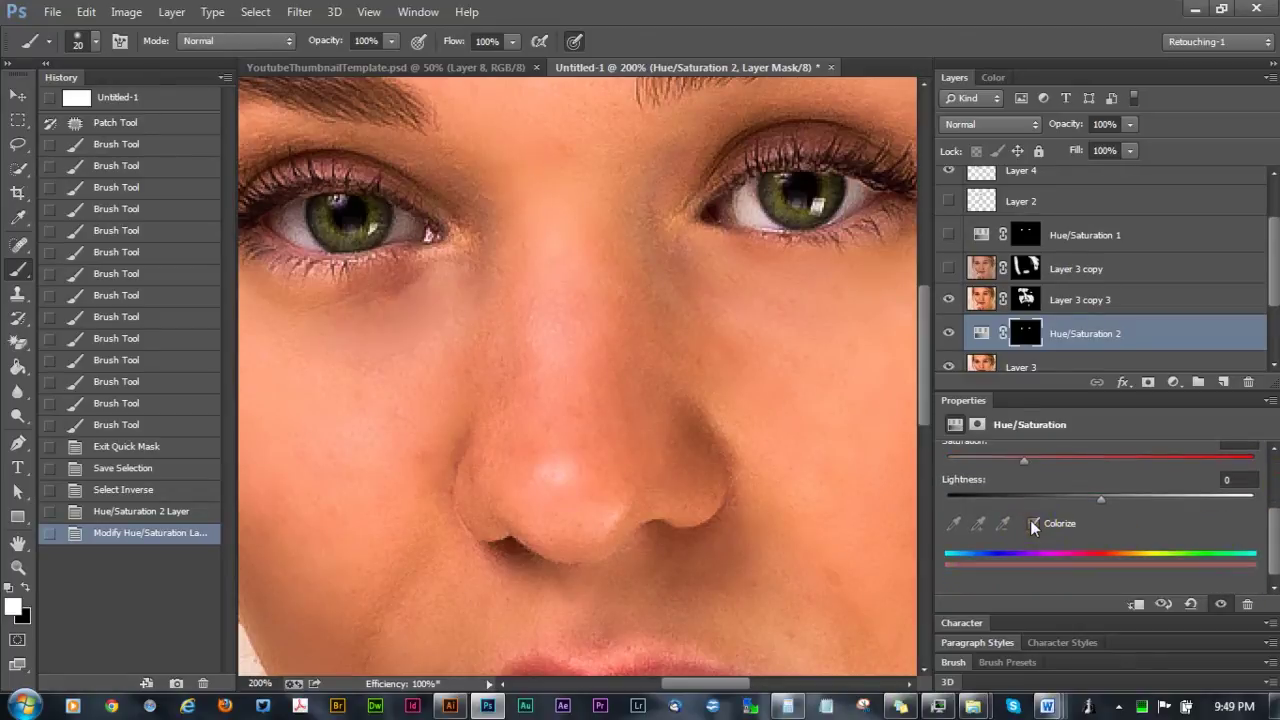
scroll(1195, 505, up, 3)
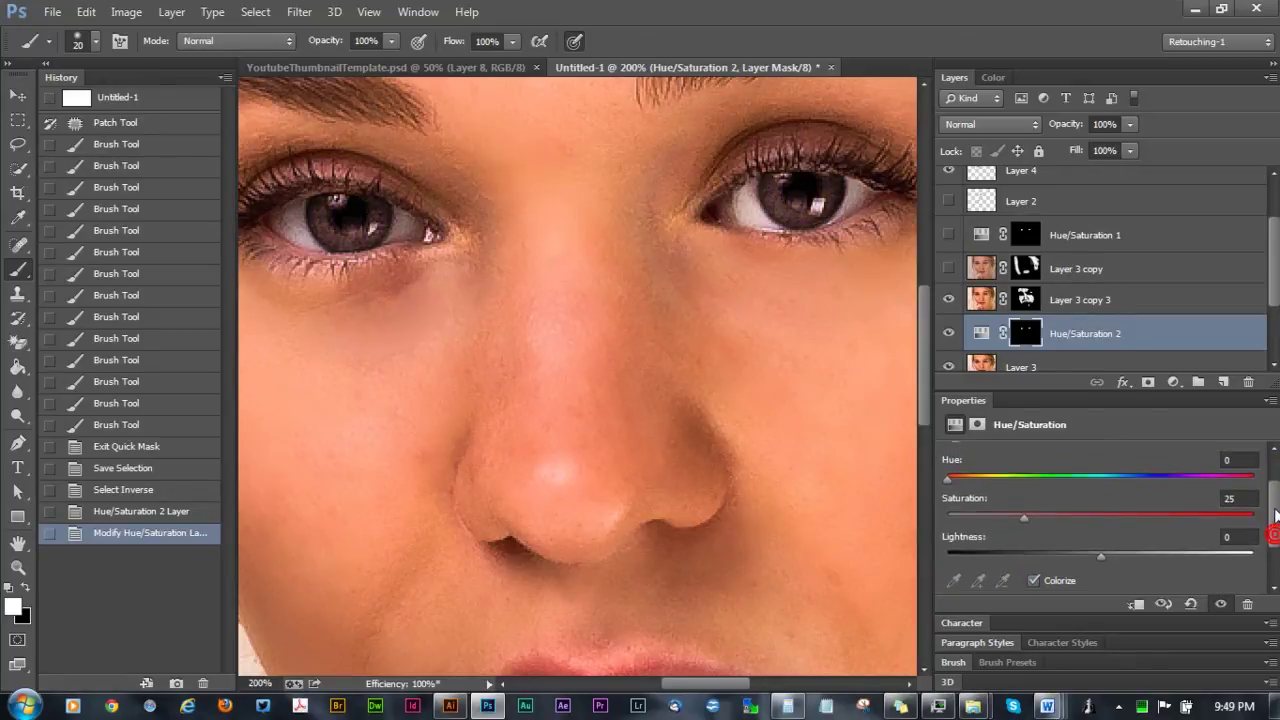
click(1137, 495)
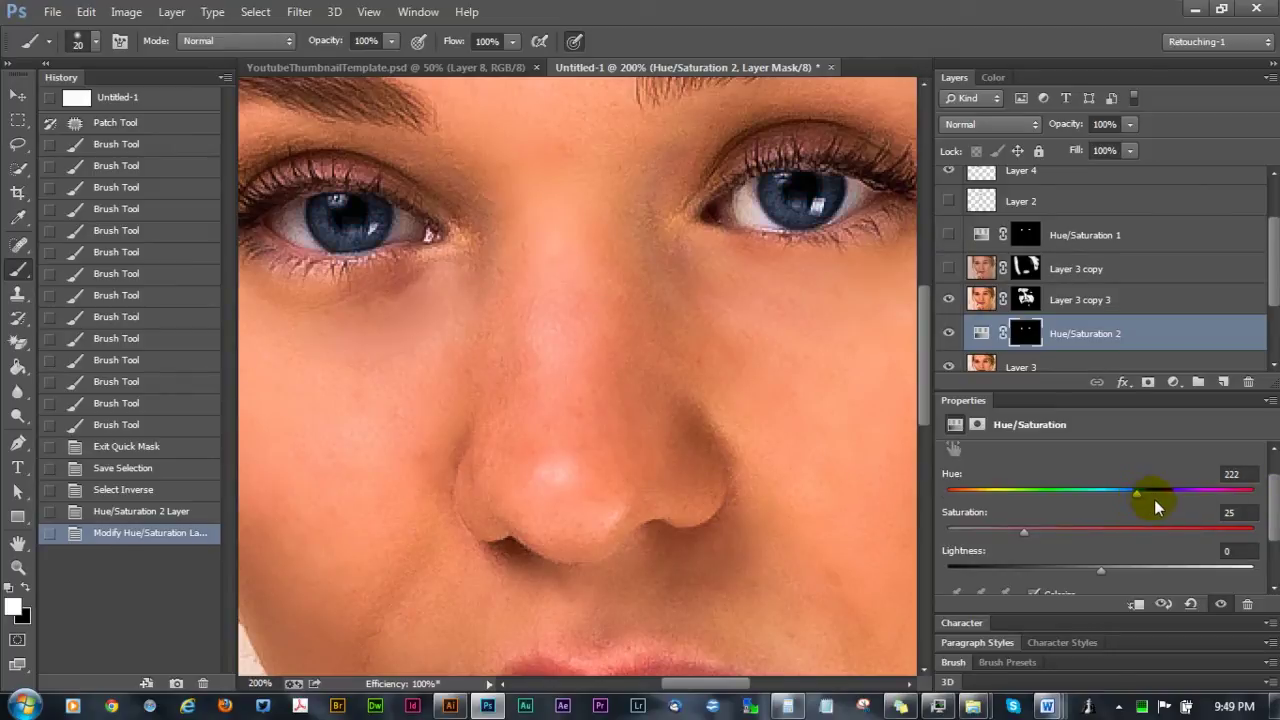
key(ctrl+minus)
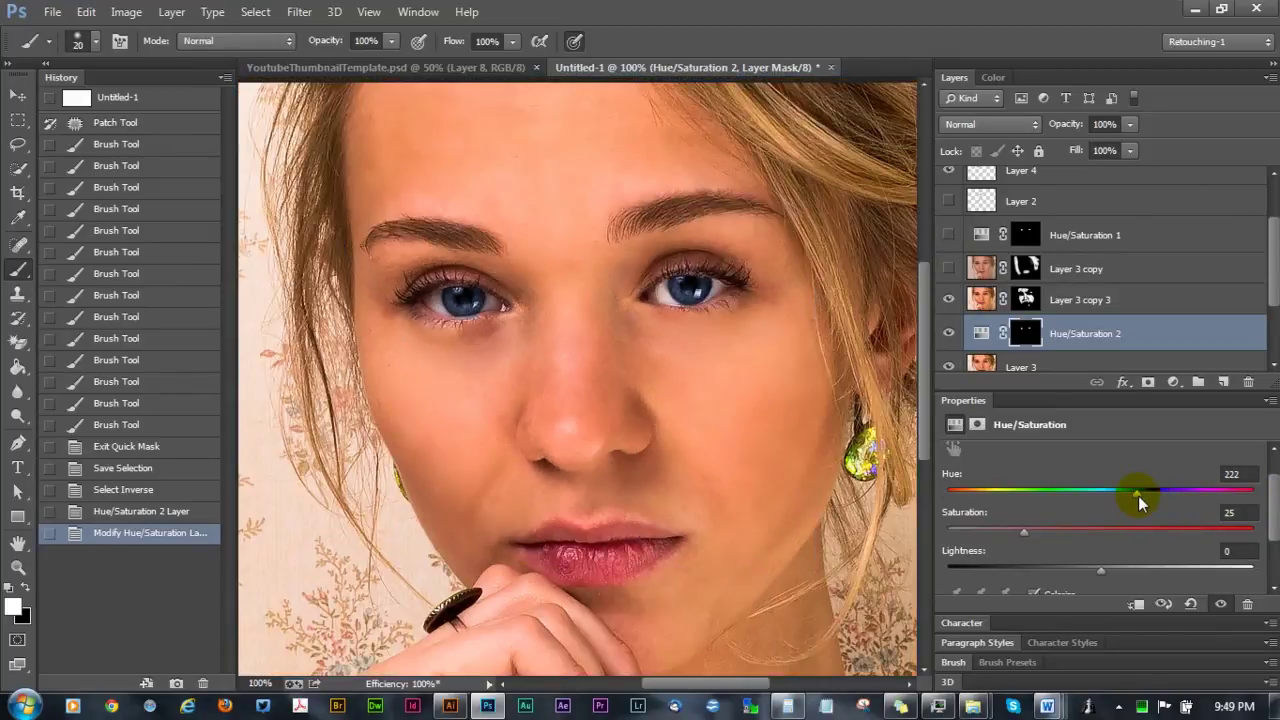
Try different iris saturation levels and a magenta-purple hue.
click(1073, 530)
click(996, 532)
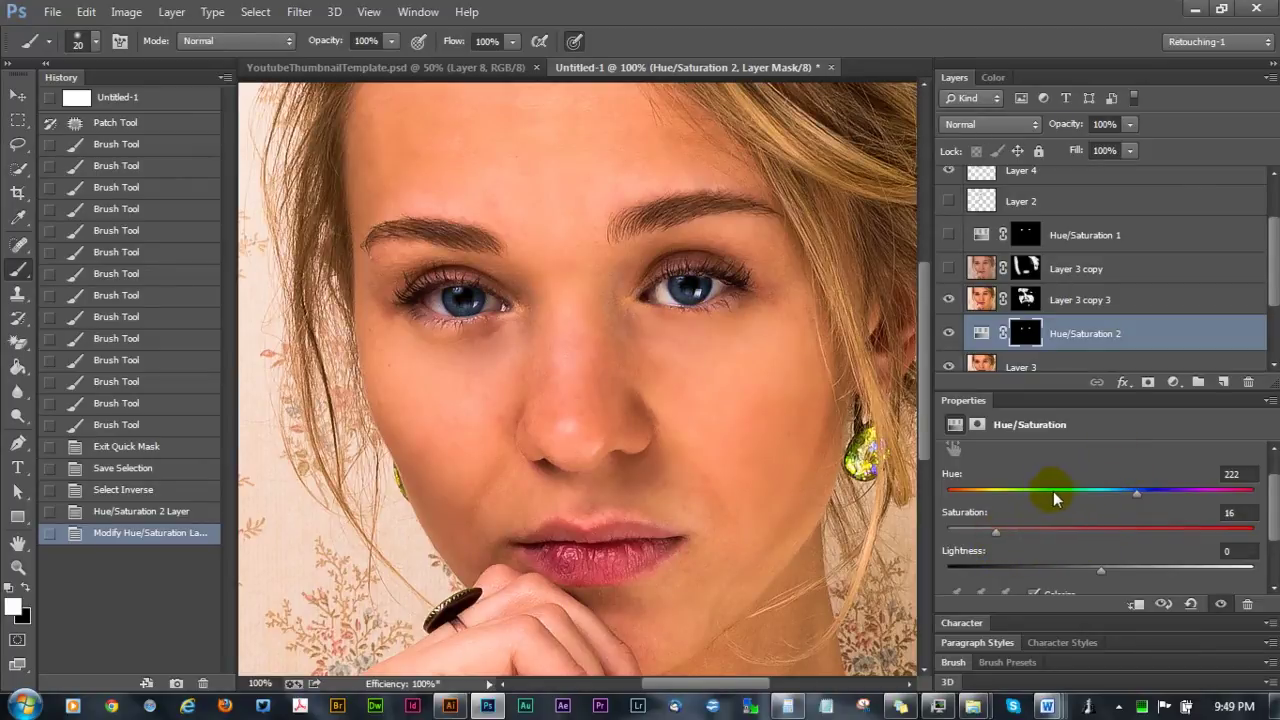
drag(953, 495, 1201, 496)
click(1088, 533)
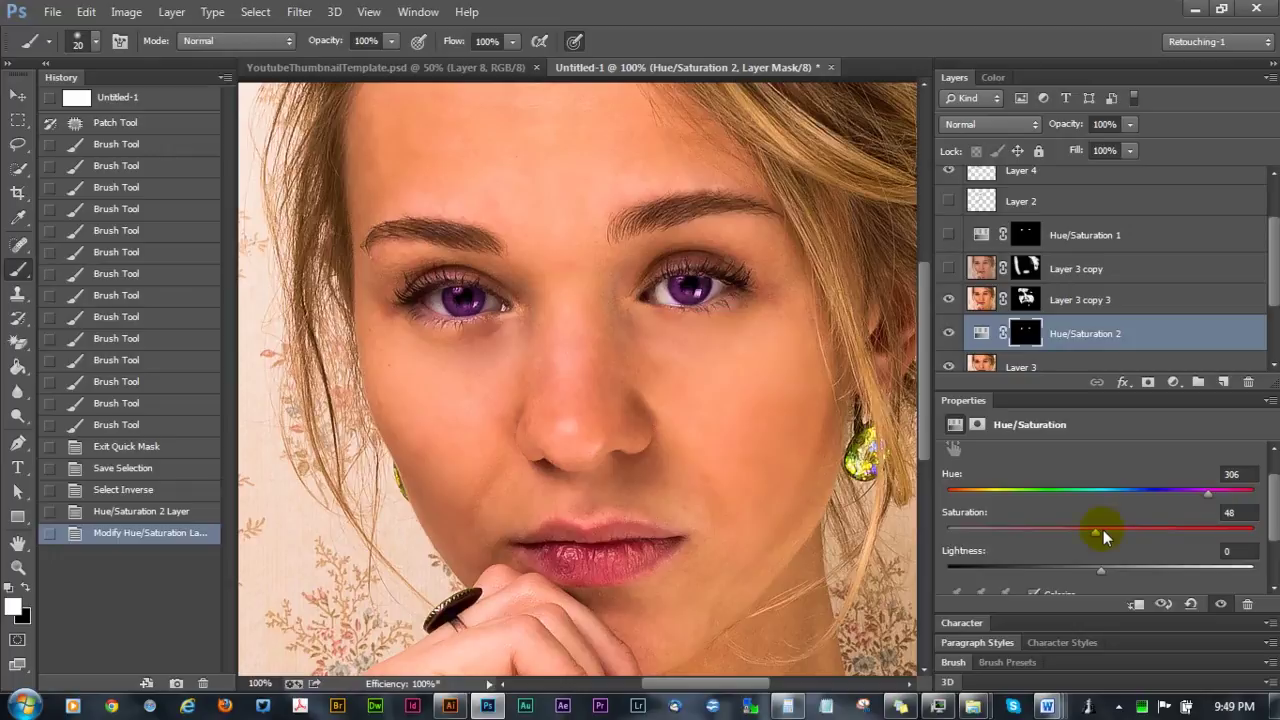
drag(1061, 534, 1048, 536)
click(1068, 581)
Adjust the iris Lightness, settling on -27.
drag(1111, 570, 1123, 567)
click(1033, 567)
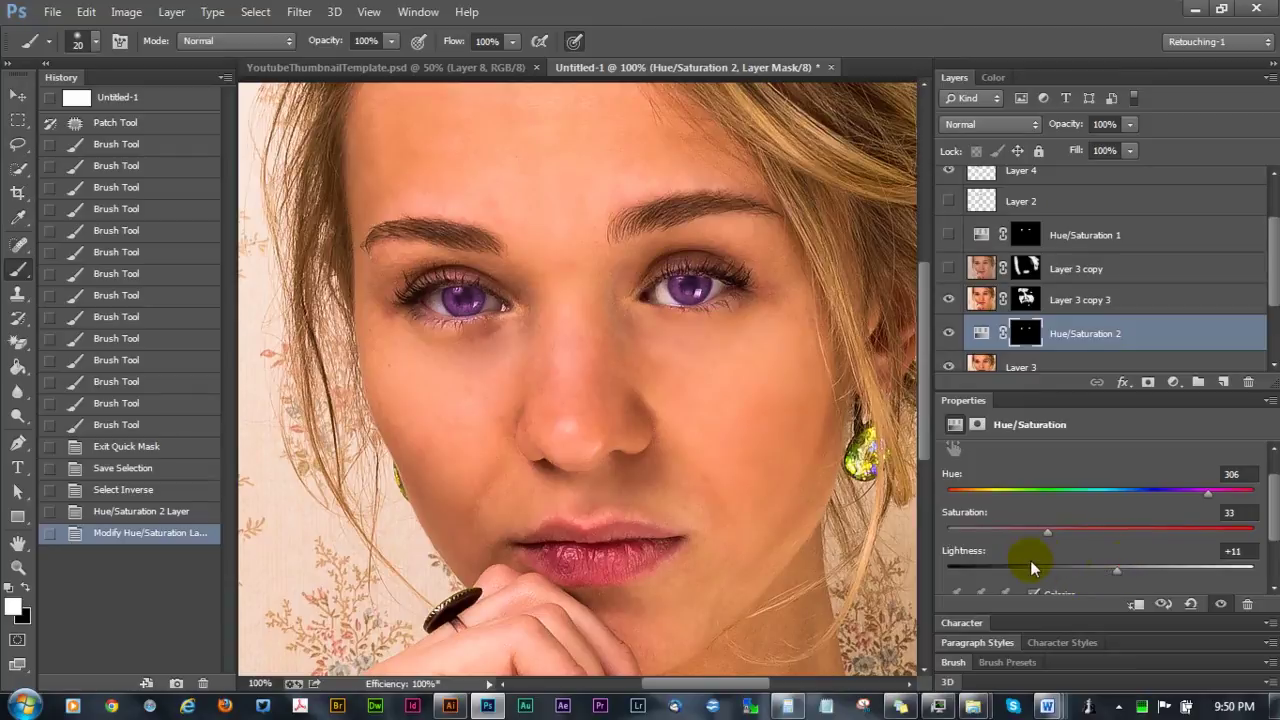
click(1036, 576)
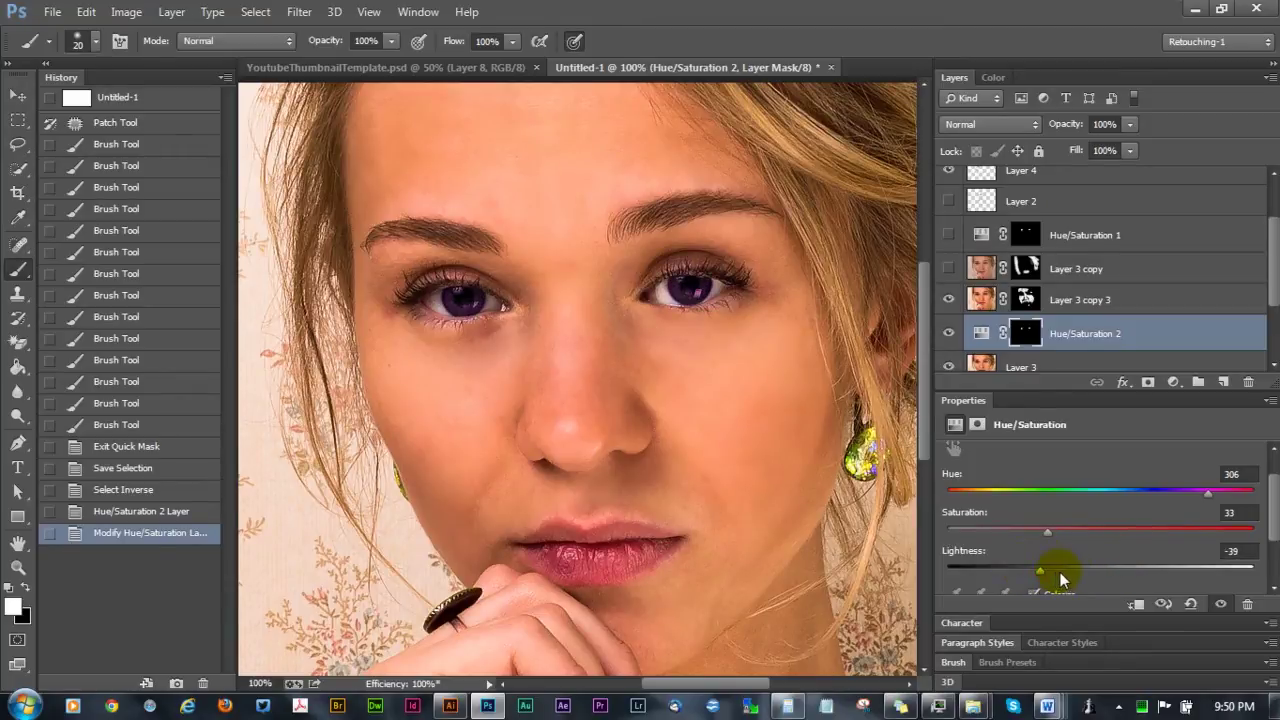
click(1060, 572)
Compare the eyes with the recolor hidden, then restore a blue hue and raise the saturation.
click(948, 334)
click(948, 334)
mouse_move(1136, 494)
mouse_down()
mouse_move(1164, 500)
mouse_move(1128, 497)
mouse_up()
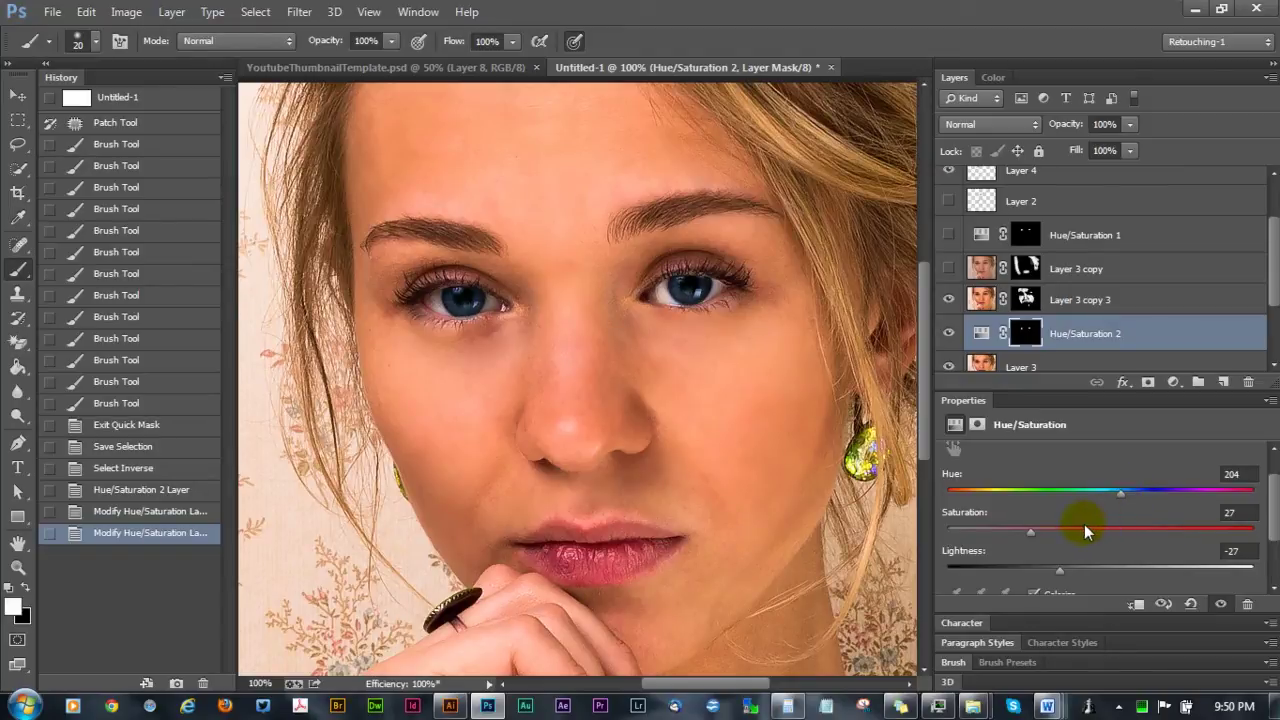
click(1056, 533)
Raise the Hue/Saturation 2 Saturation to 70 for vivid blue irises.
drag(1074, 535, 1090, 538)
click(1162, 532)
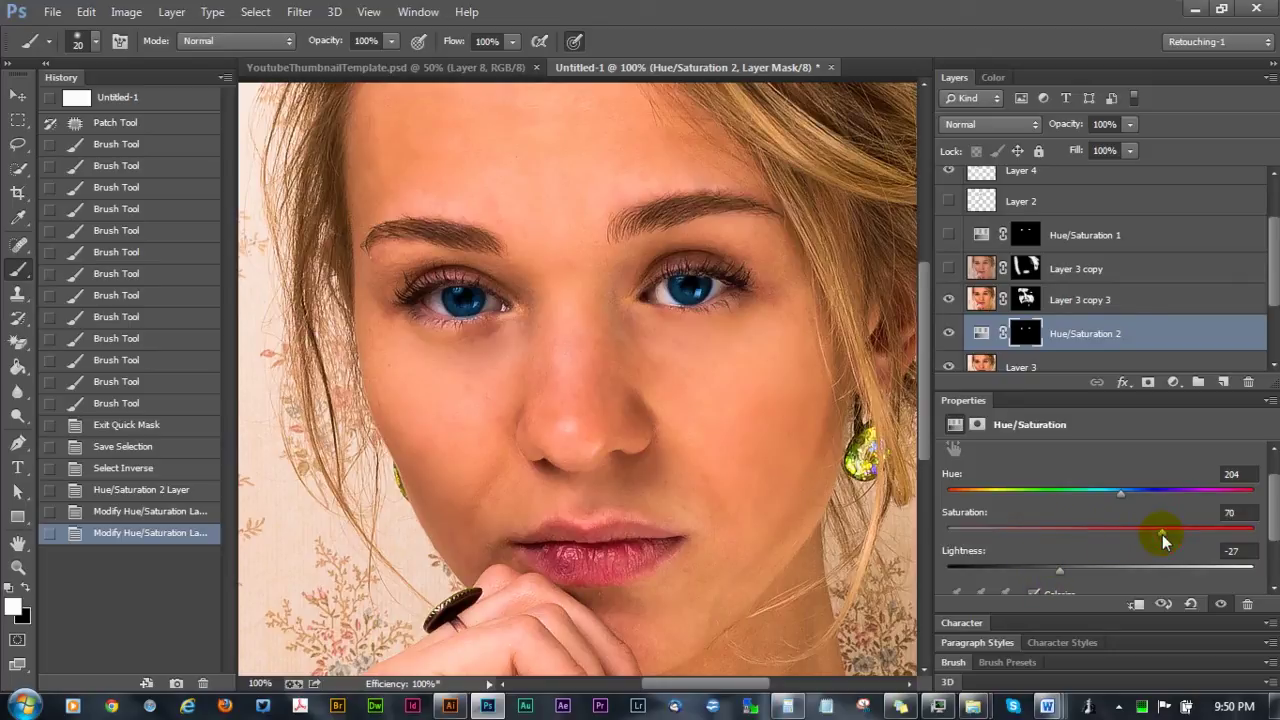